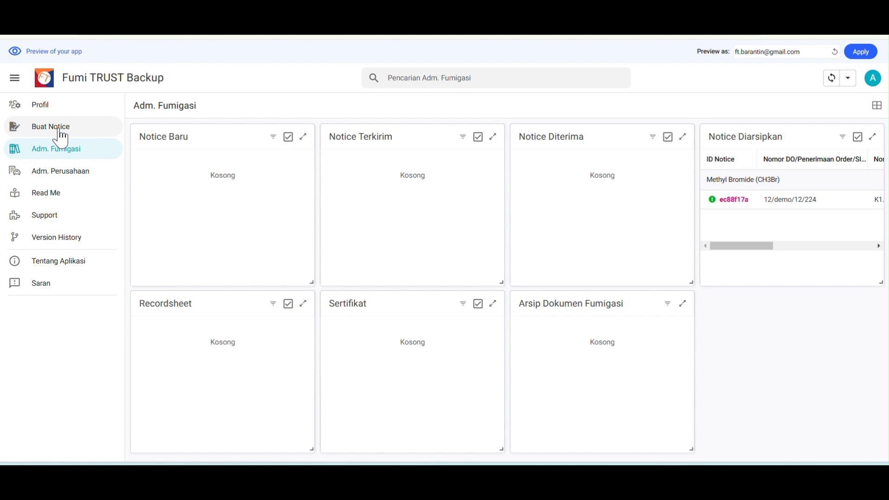
Collapse the sidebar to icons only and start a new notice with Buat Notice
{"action": "left_click", "coordinate": [15, 78]}
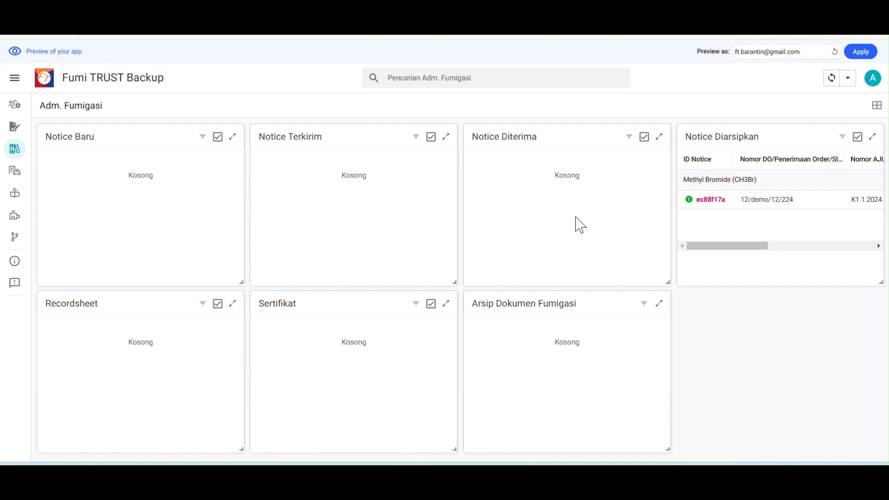
{"action": "left_click", "coordinate": [20, 137]}
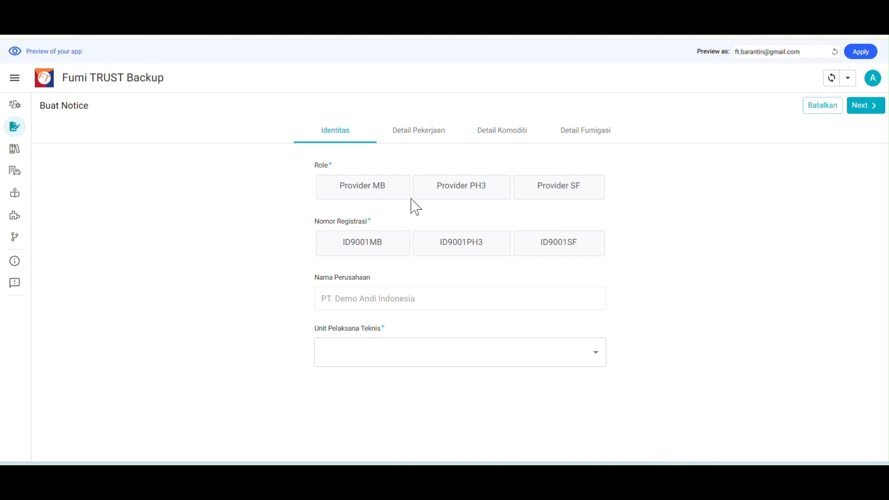
Choose Provider PH3, registration ID9001PH3 and unit BKHIT Kalimantan Tengah on the Identitas step
{"action": "left_click", "coordinate": [453, 194]}
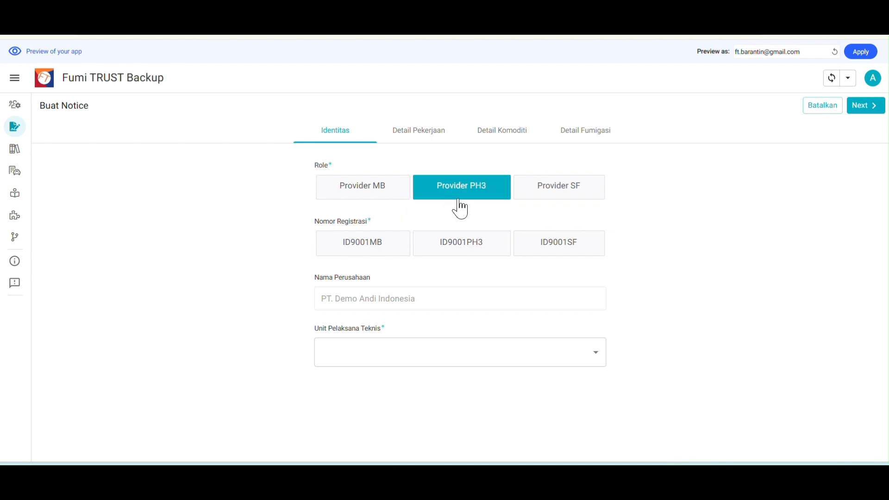
{"action": "left_click", "coordinate": [462, 250]}
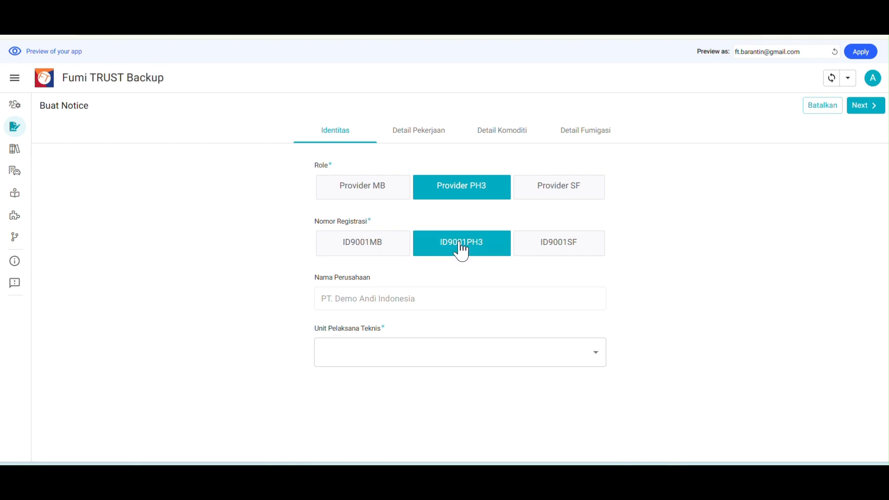
{"action": "left_click", "coordinate": [597, 360]}
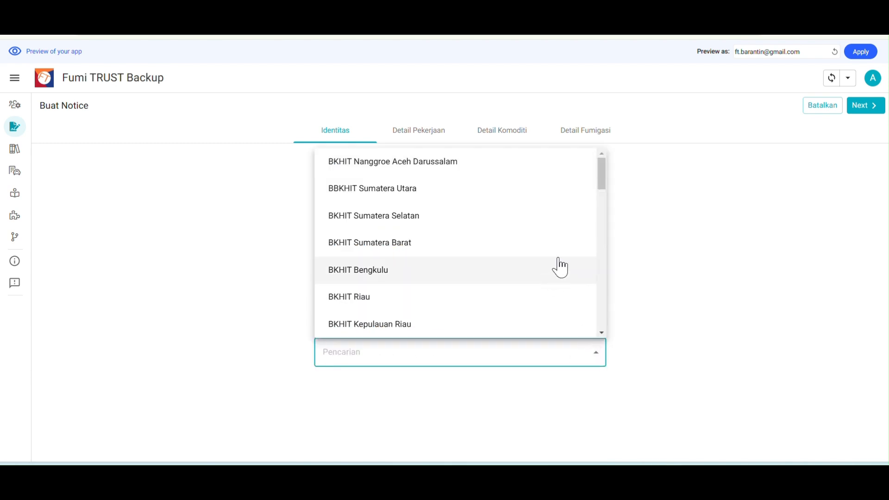
{"action": "type", "text": "kalima"}
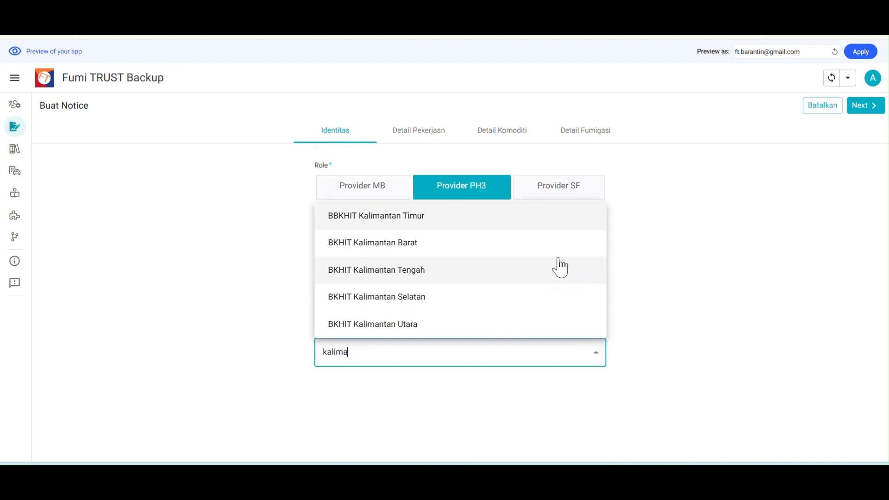
{"action": "left_click", "coordinate": [440, 271]}
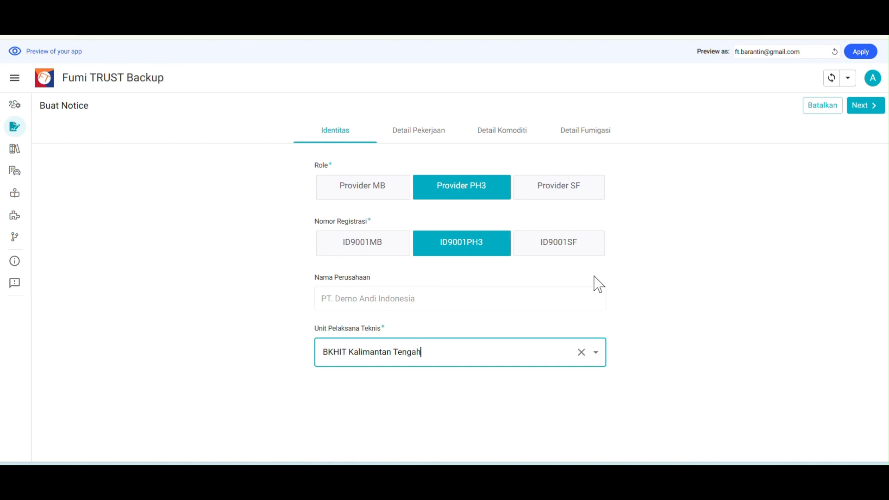
Mark fumigation Ya, enter AJU K1.1.2024.0.E.000123 and DO 234/DO/12/2024, and choose EXPORT
{"action": "left_click", "coordinate": [422, 137]}
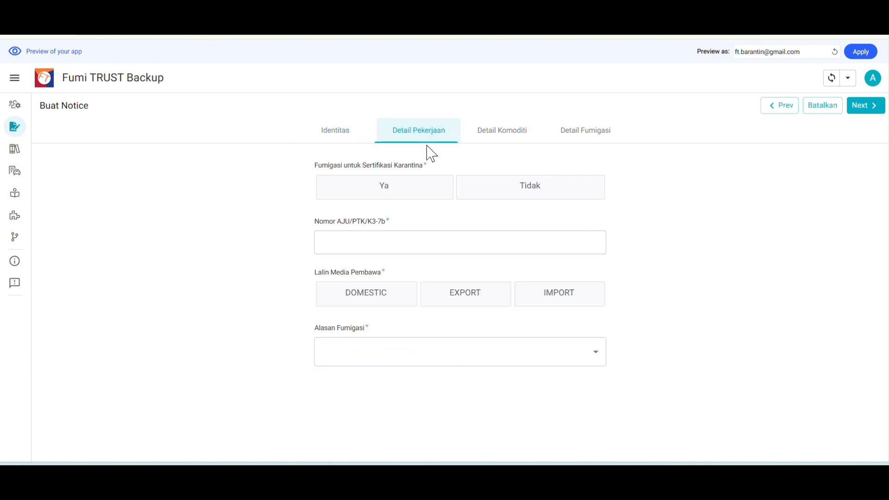
{"action": "left_click", "coordinate": [395, 189]}
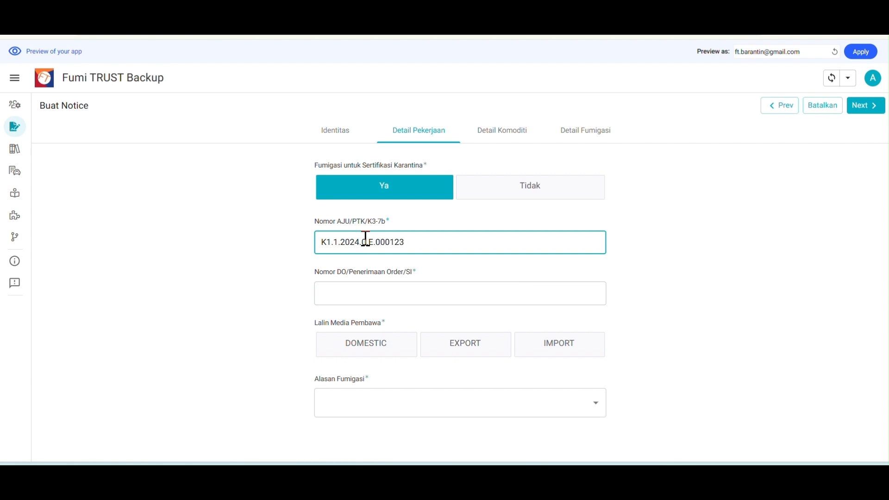
{"action": "left_click", "coordinate": [372, 291]}
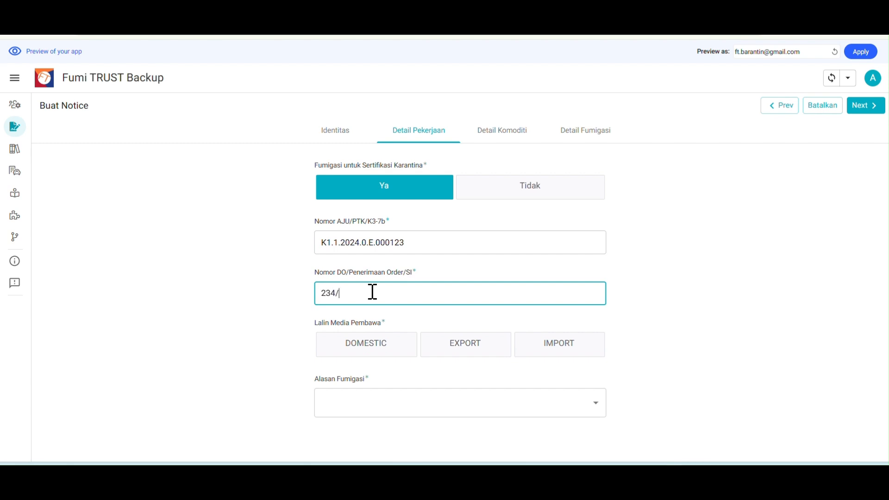
{"action": "type", "text": "234/DO/12/2024"}
{"action": "left_click", "coordinate": [477, 344]}
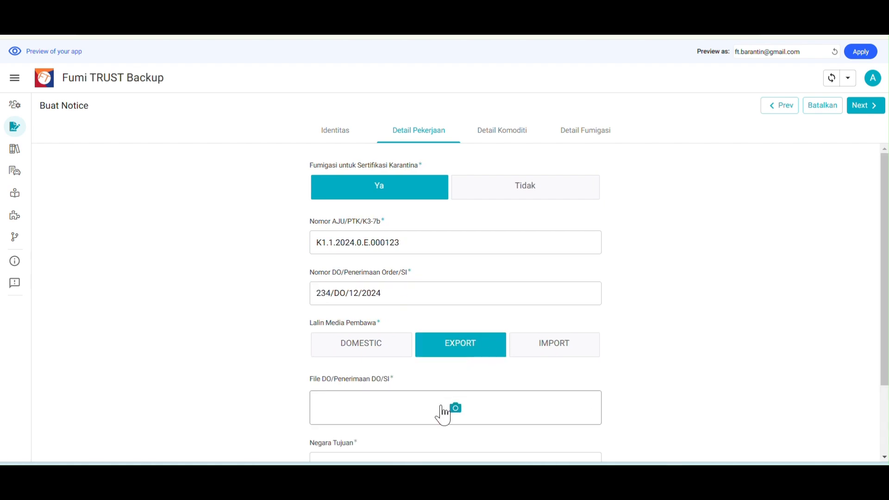
Attach the WhatsApp image 14.33.20 (2) as the File DO document
{"action": "left_click", "coordinate": [523, 407]}
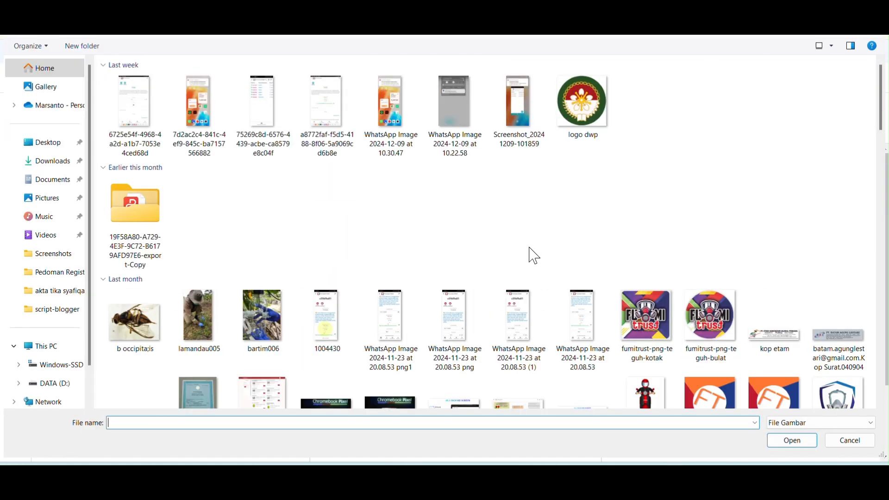
{"action": "scroll", "coordinate": [566, 283], "scroll_direction": "down", "scroll_amount": 5}
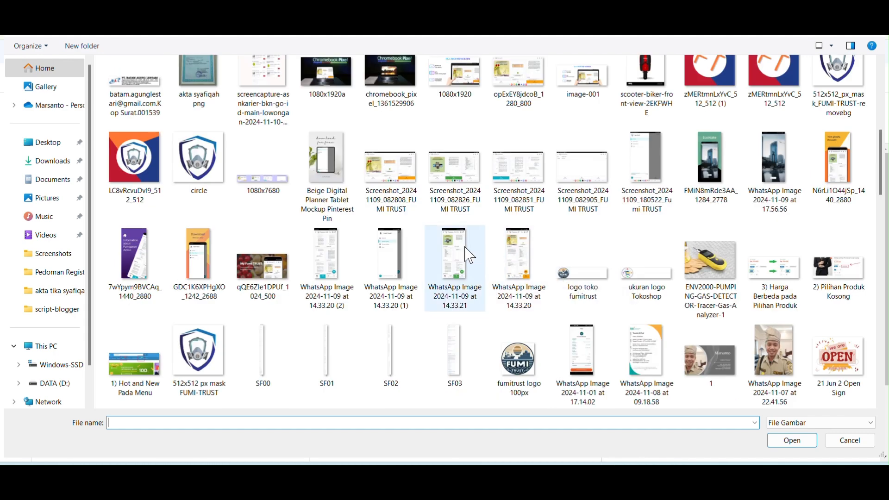
{"action": "left_click", "coordinate": [459, 263]}
{"action": "left_click", "coordinate": [334, 254]}
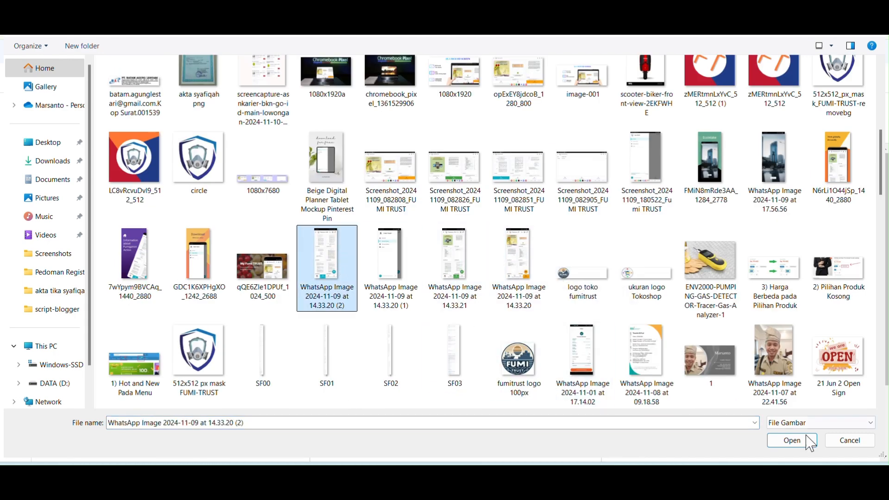
{"action": "left_click", "coordinate": [793, 442]}
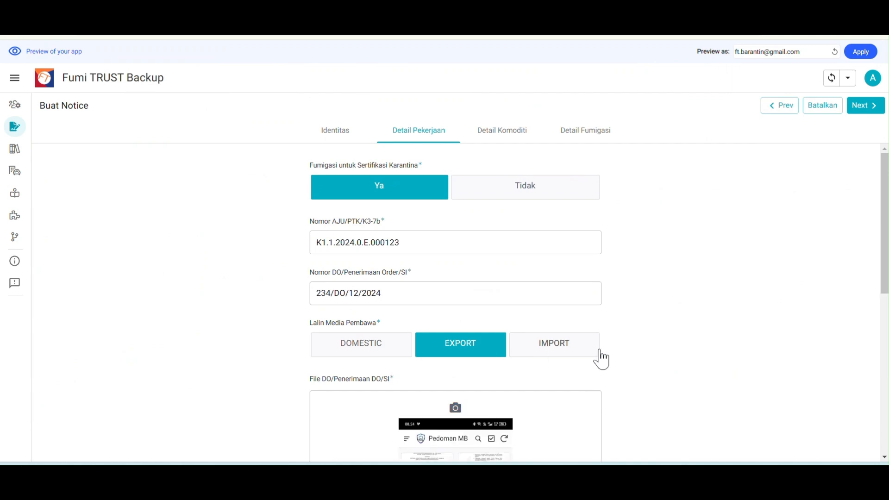
Set Negara Tujuan to Vietnam and Alasan Fumigasi to Persyaratan Negara/Daerah Tujuan
{"action": "scroll", "coordinate": [624, 352], "scroll_direction": "down", "scroll_amount": 4}
{"action": "scroll", "coordinate": [356, 216], "scroll_direction": "up", "scroll_amount": 1}
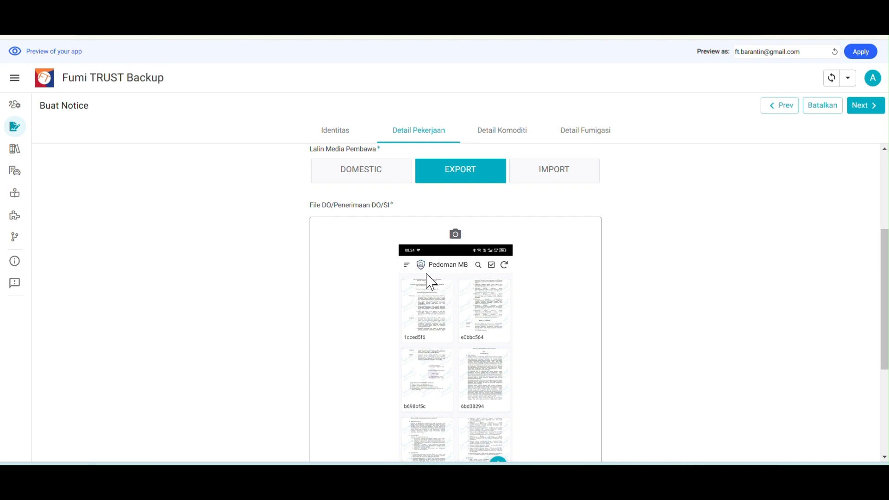
{"action": "scroll", "coordinate": [649, 301], "scroll_direction": "down", "scroll_amount": 4}
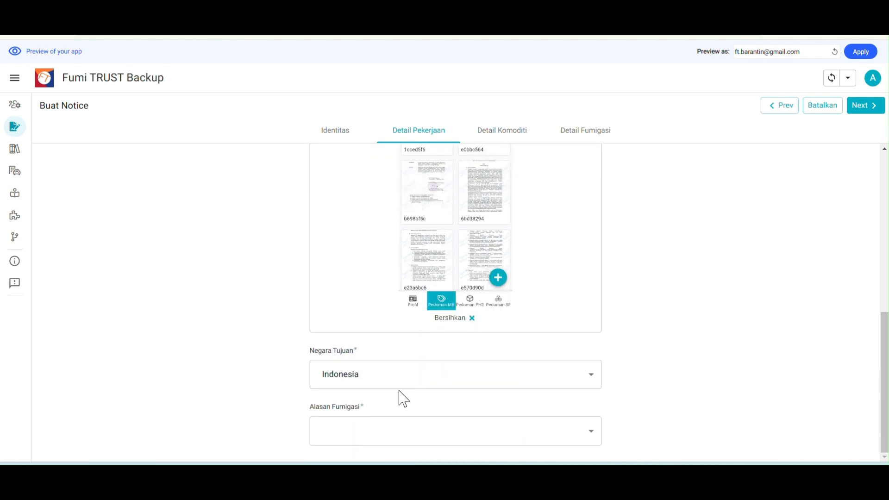
{"action": "left_click", "coordinate": [379, 379]}
{"action": "type", "text": "vi"}
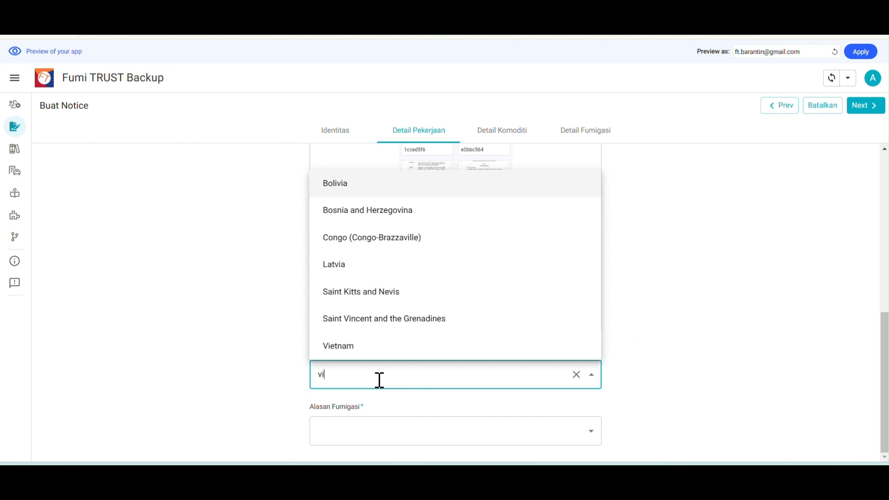
{"action": "type", "text": "etn"}
{"action": "left_click", "coordinate": [359, 402]}
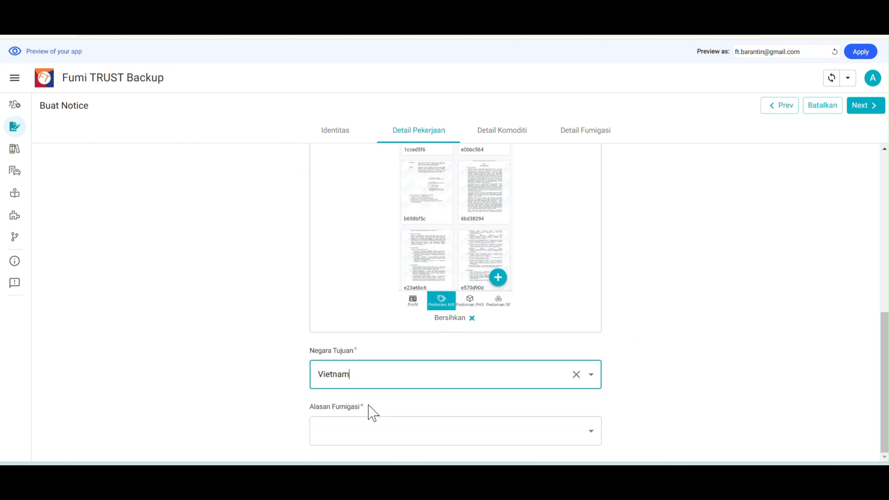
{"action": "left_click", "coordinate": [445, 431]}
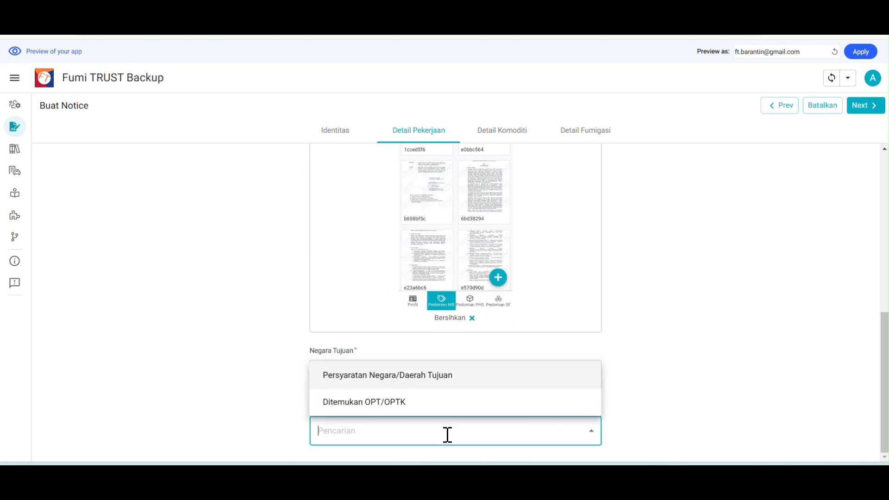
{"action": "left_click", "coordinate": [443, 386]}
{"action": "scroll", "coordinate": [717, 315], "scroll_direction": "up", "scroll_amount": 10}
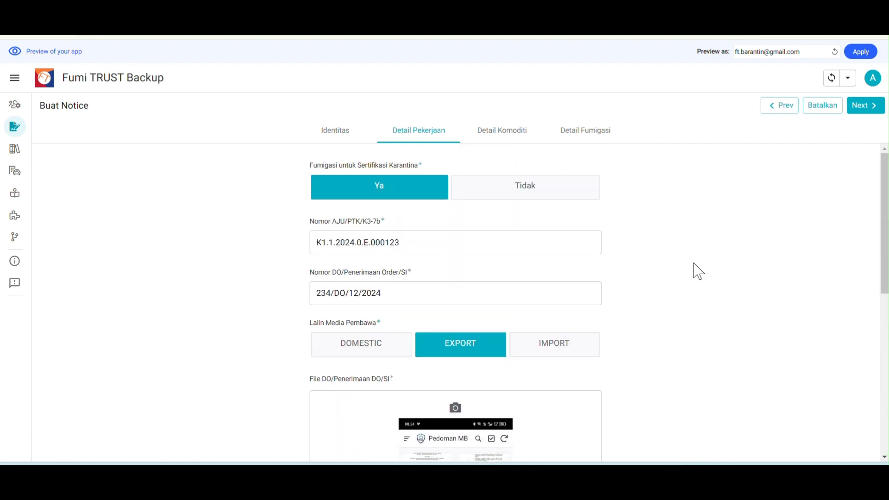
Enter palm kernel expeller, 2300 Ton, owned by pt. sukajadi sawit mekar on Detail Komoditi
{"action": "left_click", "coordinate": [508, 131]}
{"action": "left_click", "coordinate": [421, 194]}
{"action": "type", "text": "palm kernel expeller"}
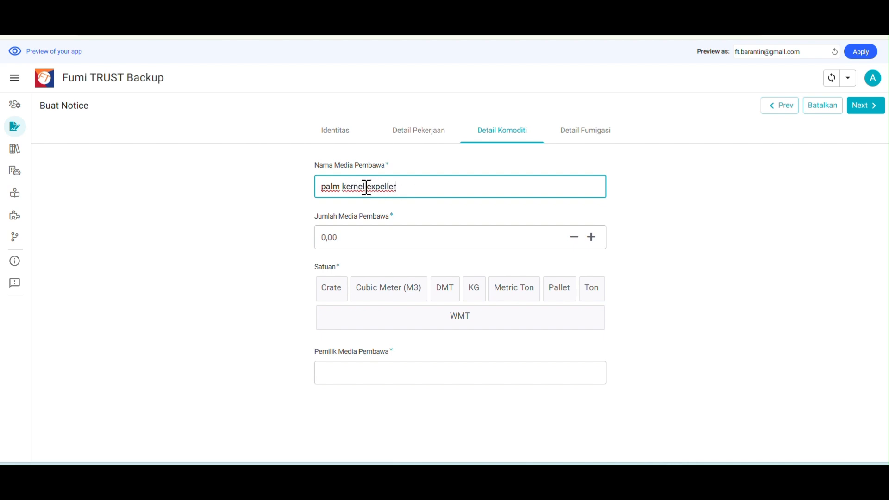
{"action": "left_click", "coordinate": [389, 241]}
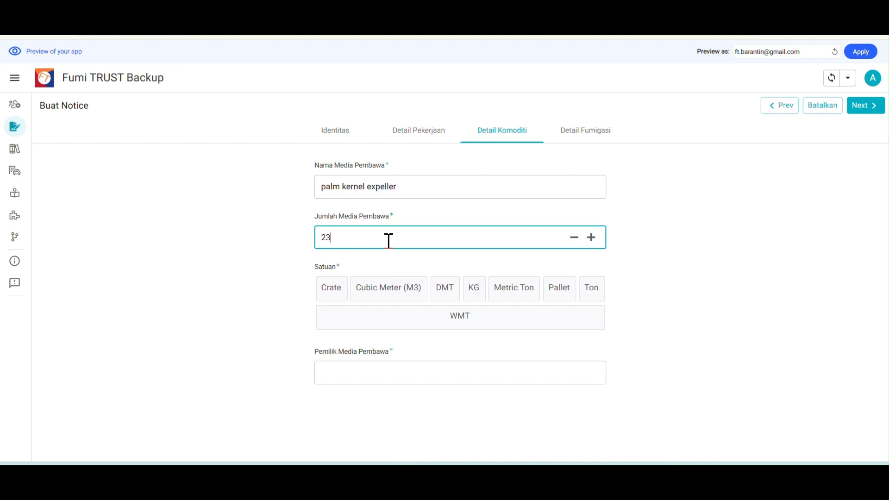
{"action": "left_click", "coordinate": [593, 291]}
{"action": "type", "text": "pt. sukajadi sawit mekar"}
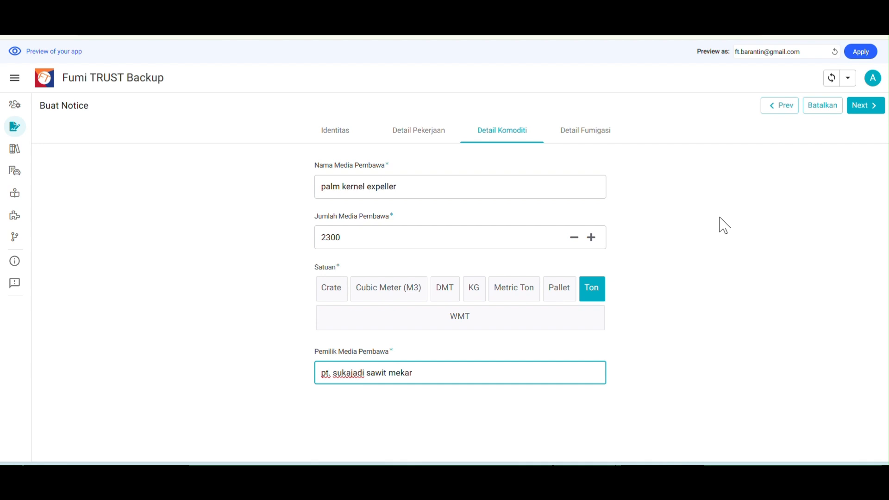
{"action": "left_click", "coordinate": [602, 134]}
Set the planned fumigation date to 17/12/2024 and the target to Commodity
{"action": "left_click", "coordinate": [591, 190]}
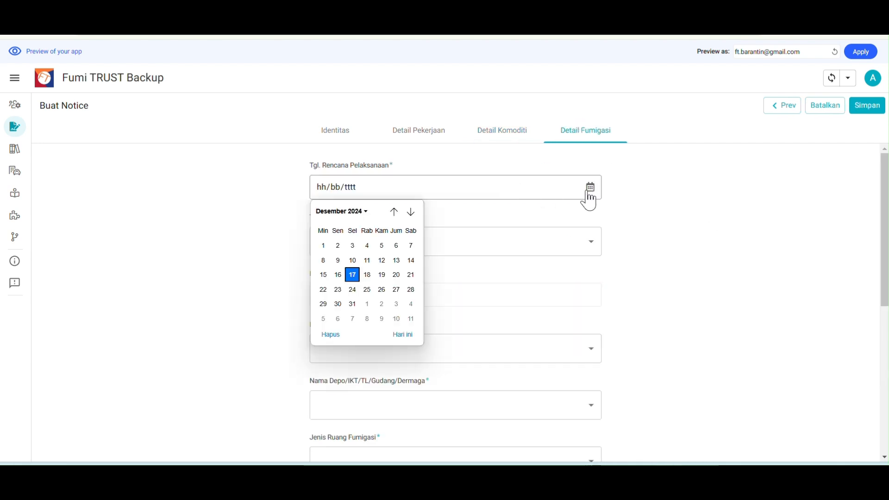
{"action": "left_click", "coordinate": [354, 275]}
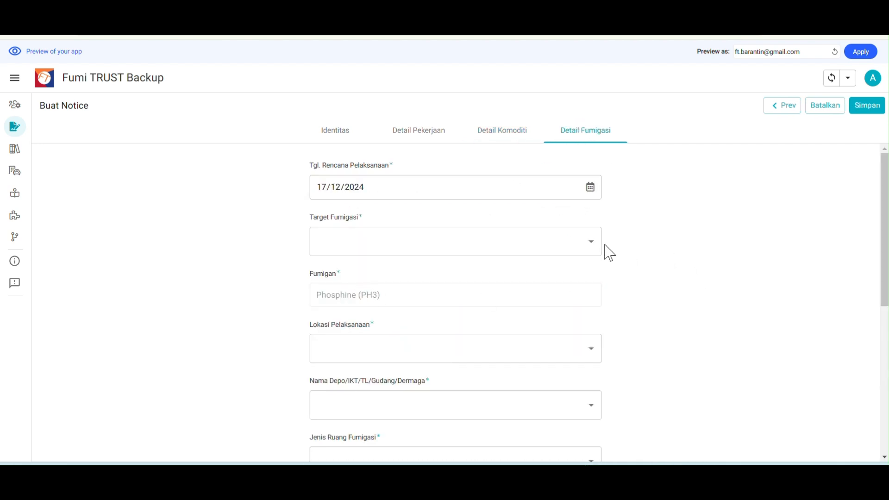
{"action": "left_click", "coordinate": [590, 246]}
{"action": "left_click", "coordinate": [417, 276]}
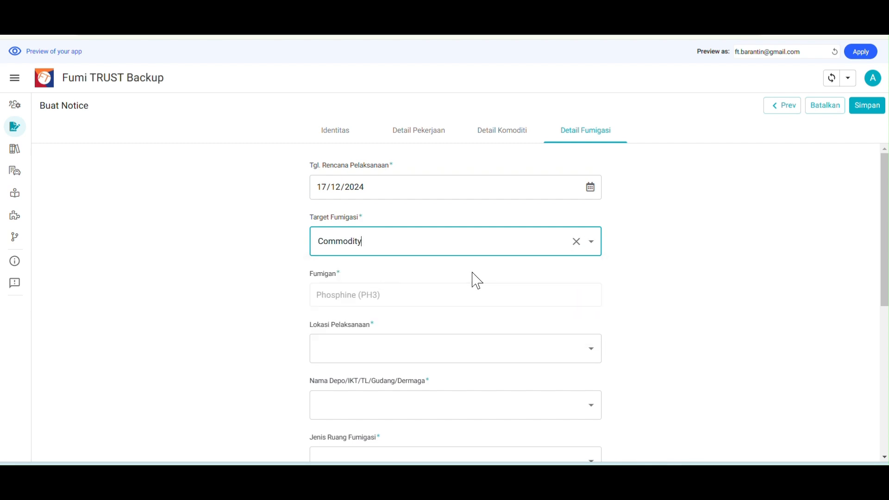
{"action": "scroll", "coordinate": [343, 186], "scroll_direction": "down", "scroll_amount": 4}
{"action": "scroll", "coordinate": [356, 218], "scroll_direction": "up", "scroll_amount": 1}
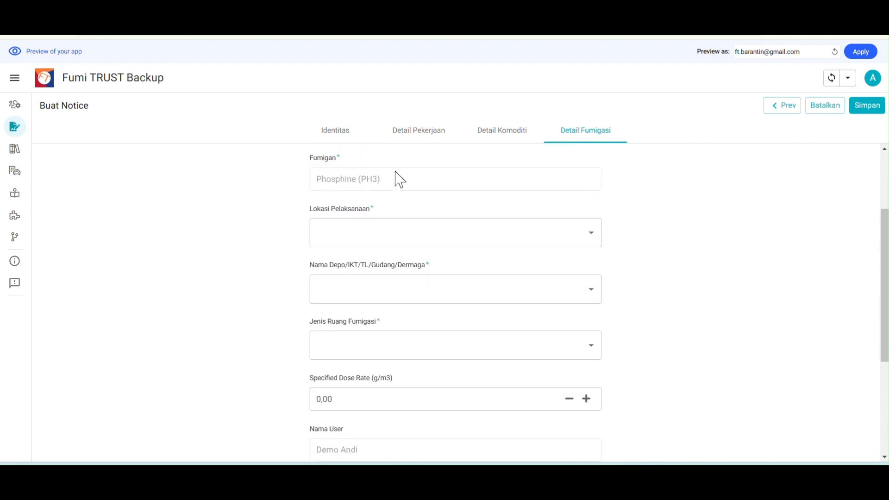
{"action": "left_click", "coordinate": [357, 137]}
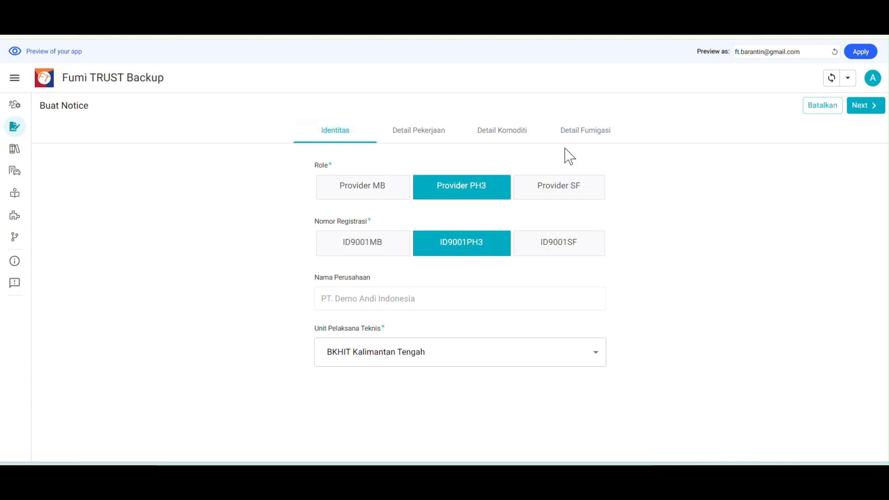
{"action": "left_click", "coordinate": [585, 131]}
Set location Bulk/vessel, enter the vessel name, and choose depot PT. Sukajadi Sawit Mekar
{"action": "scroll", "coordinate": [643, 273], "scroll_direction": "down", "scroll_amount": 1}
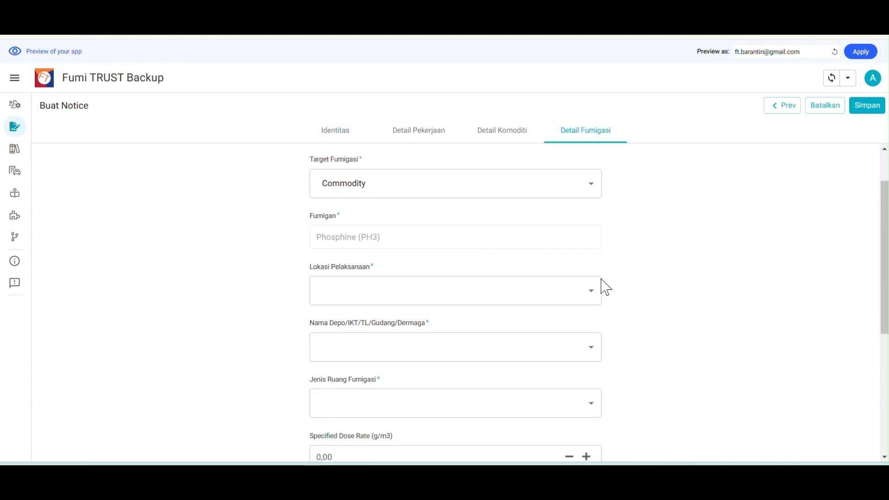
{"action": "left_click", "coordinate": [591, 292]}
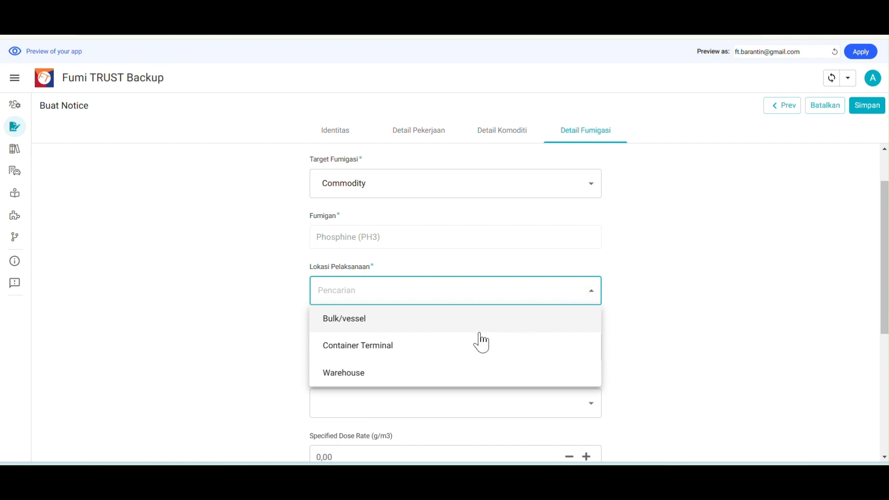
{"action": "left_click", "coordinate": [353, 326]}
{"action": "left_click", "coordinate": [410, 346]}
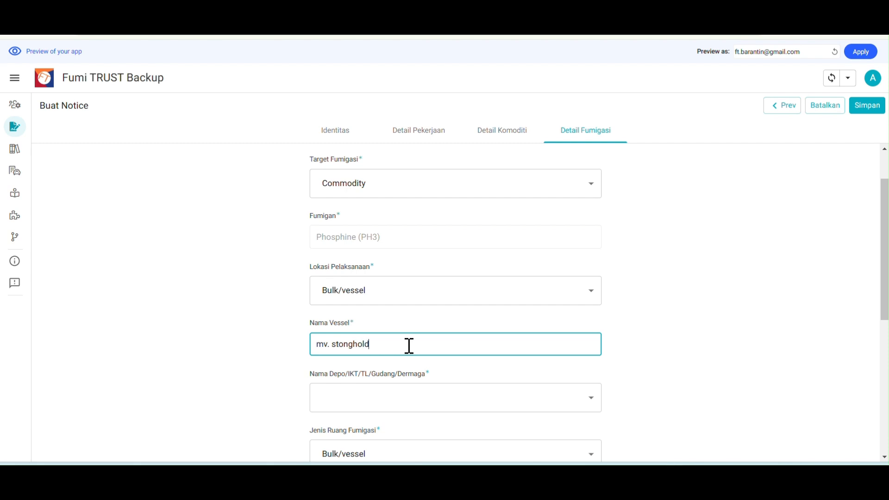
{"action": "scroll", "coordinate": [463, 336], "scroll_direction": "down", "scroll_amount": 2}
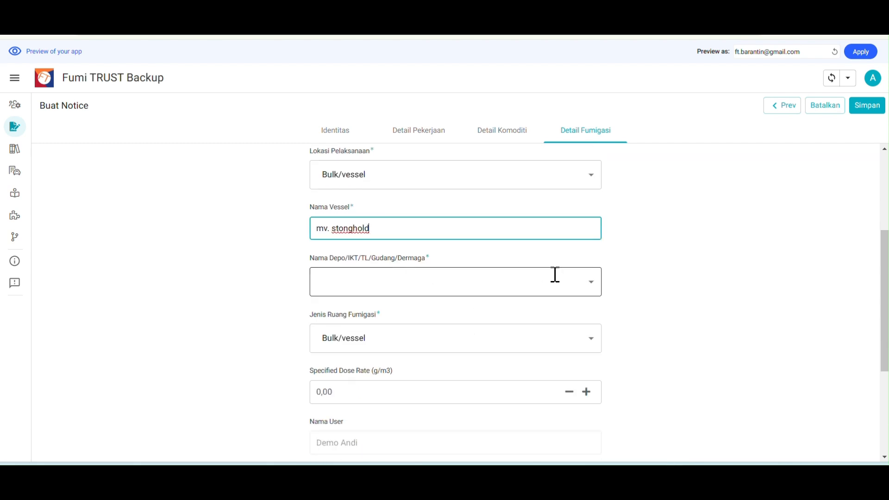
{"action": "left_click", "coordinate": [594, 288]}
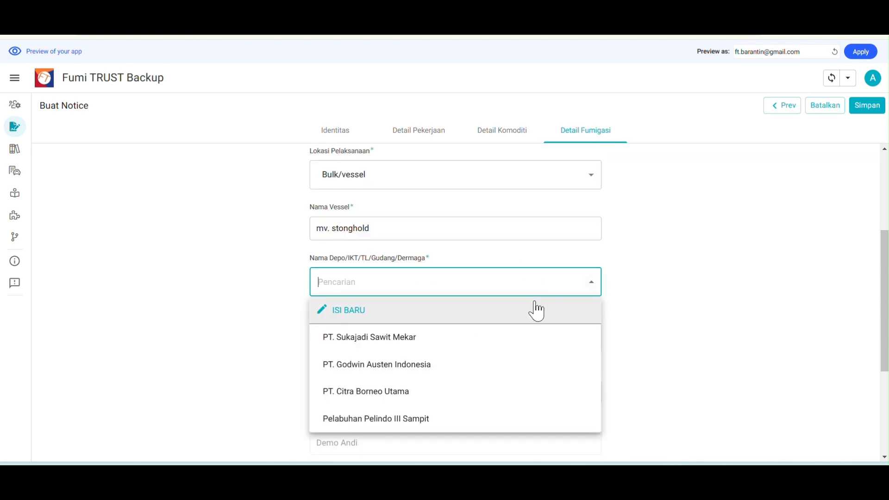
{"action": "left_click", "coordinate": [426, 346]}
Set the fumigation space to Cargo Hold with a dose rate of 2 g/m3
{"action": "scroll", "coordinate": [734, 284], "scroll_direction": "down", "scroll_amount": 2}
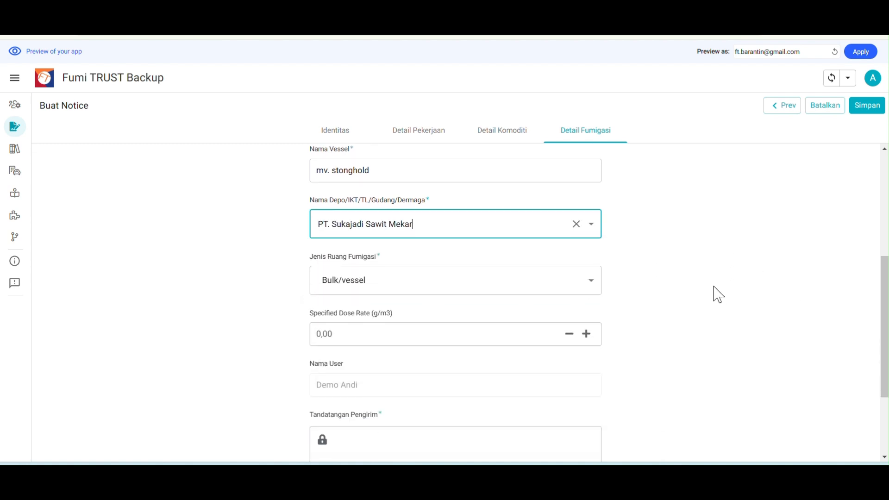
{"action": "scroll", "coordinate": [403, 285], "scroll_direction": "down", "scroll_amount": 1}
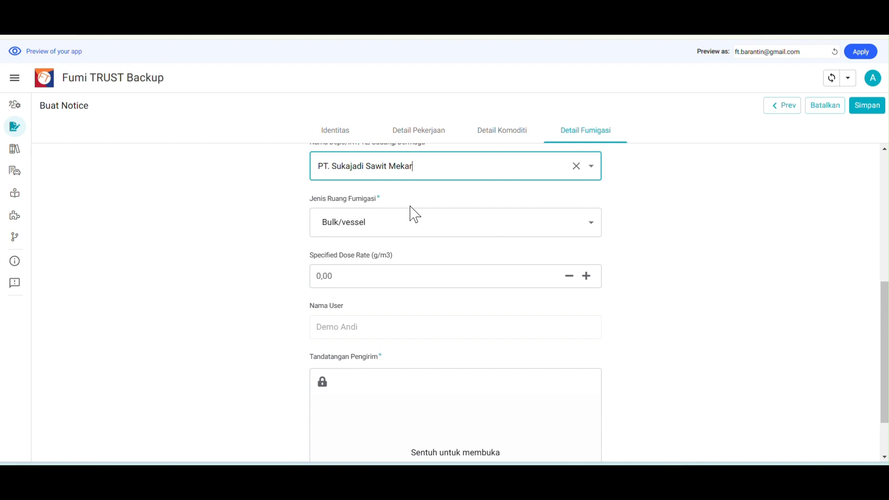
{"action": "left_click", "coordinate": [592, 223]}
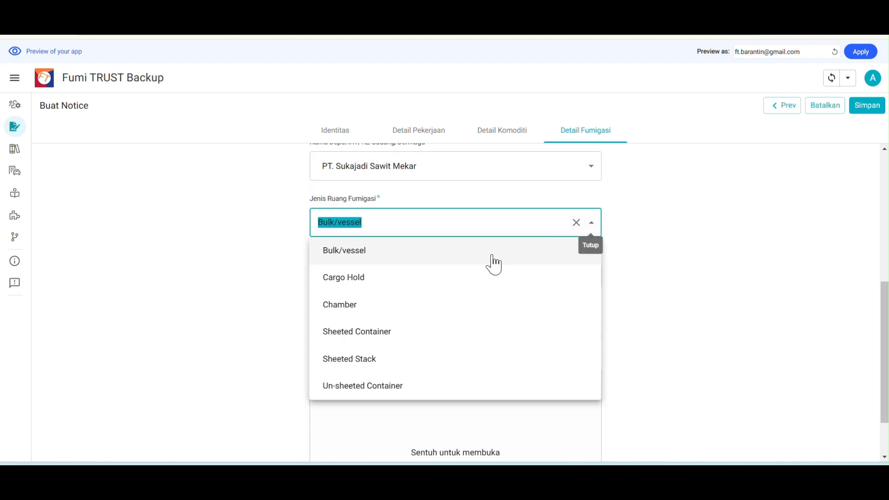
{"action": "left_click", "coordinate": [360, 283]}
{"action": "left_click", "coordinate": [361, 284]}
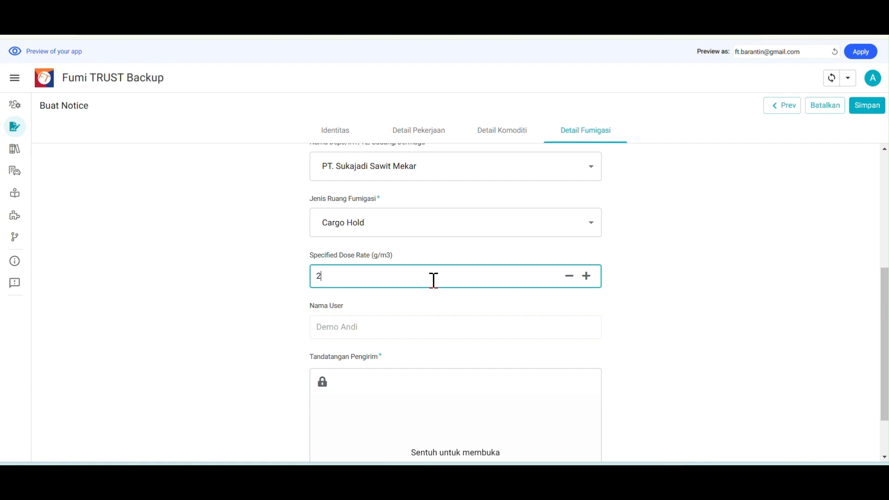
{"action": "type", "text": "2"}
Draw the sender's signature and save the notice with Simpan
{"action": "scroll", "coordinate": [510, 315], "scroll_direction": "down", "scroll_amount": 2}
{"action": "left_click", "coordinate": [443, 377]}
{"action": "mouse_move", "coordinate": [372, 387]}
{"action": "left_mouse_down"}
{"action": "mouse_move", "coordinate": [406, 357]}
{"action": "mouse_move", "coordinate": [397, 368]}
{"action": "mouse_move", "coordinate": [508, 362]}
{"action": "left_mouse_up"}
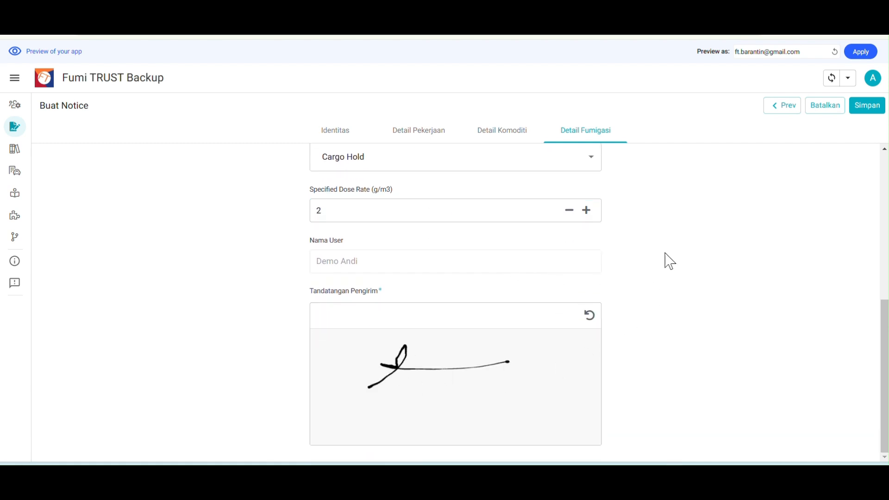
{"action": "left_click", "coordinate": [867, 106]}
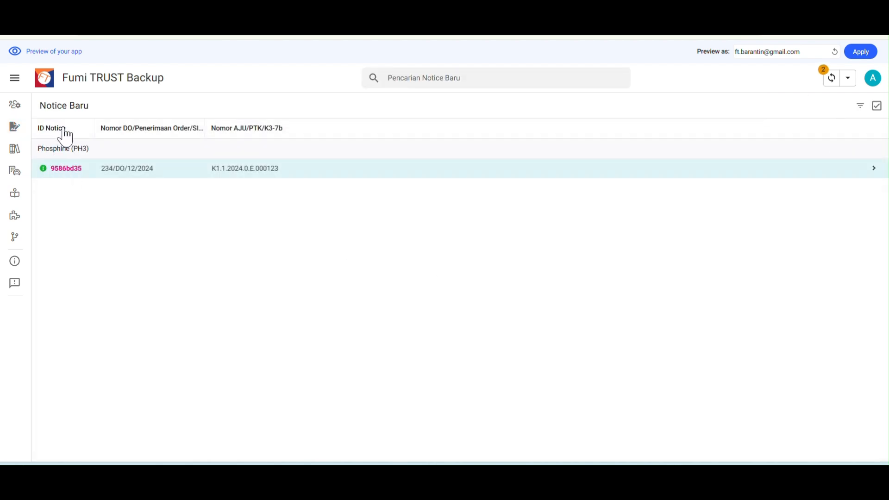
Open the new Phosphine notice from Notice Baru on the Adm. Fumigasi dashboard
{"action": "left_click_drag", "start_coordinate": [43, 103], "coordinate": [99, 114]}
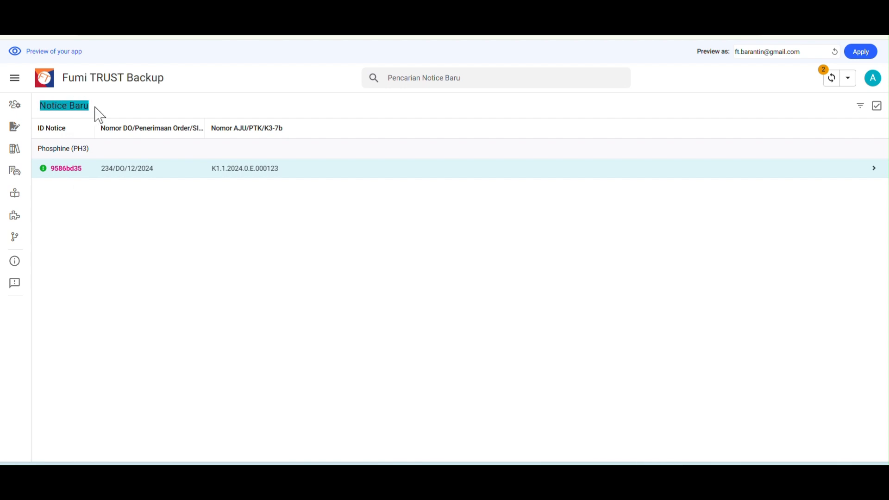
{"action": "left_click", "coordinate": [15, 149]}
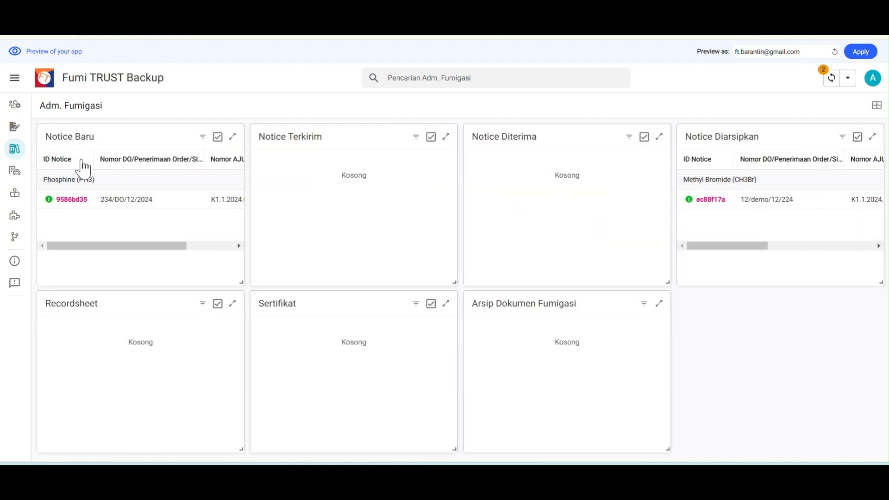
{"action": "left_click", "coordinate": [109, 199]}
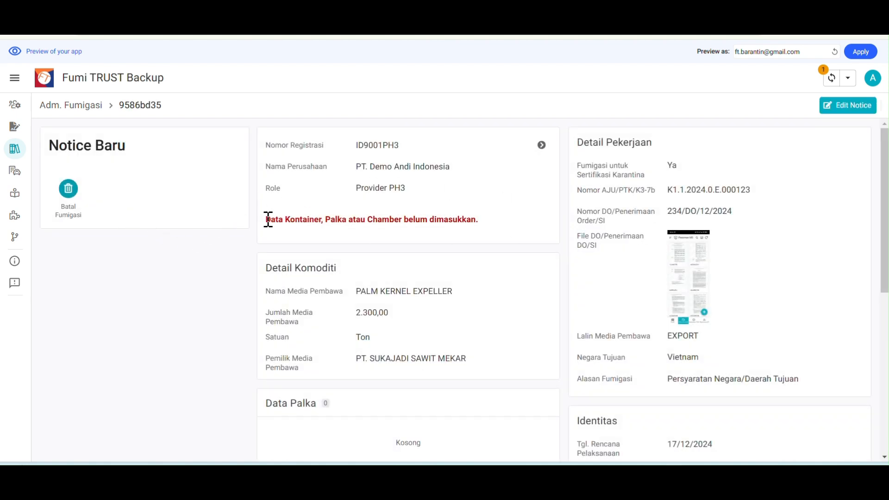
{"action": "left_click_drag", "start_coordinate": [265, 221], "coordinate": [481, 230]}
{"action": "left_click", "coordinate": [494, 230]}
Scroll to Data Palka and open the Input Palka form for notice 9586bd35
{"action": "scroll", "coordinate": [480, 248], "scroll_direction": "down", "scroll_amount": 4}
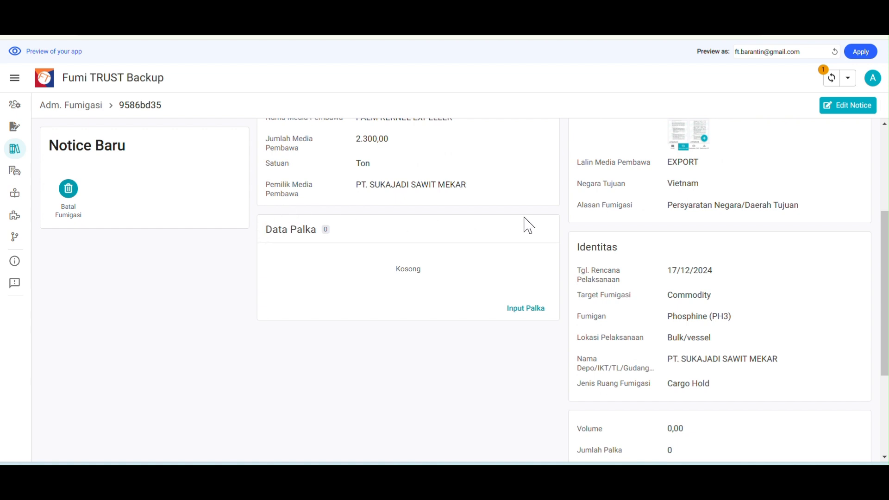
{"action": "scroll", "coordinate": [825, 339], "scroll_direction": "down", "scroll_amount": 3}
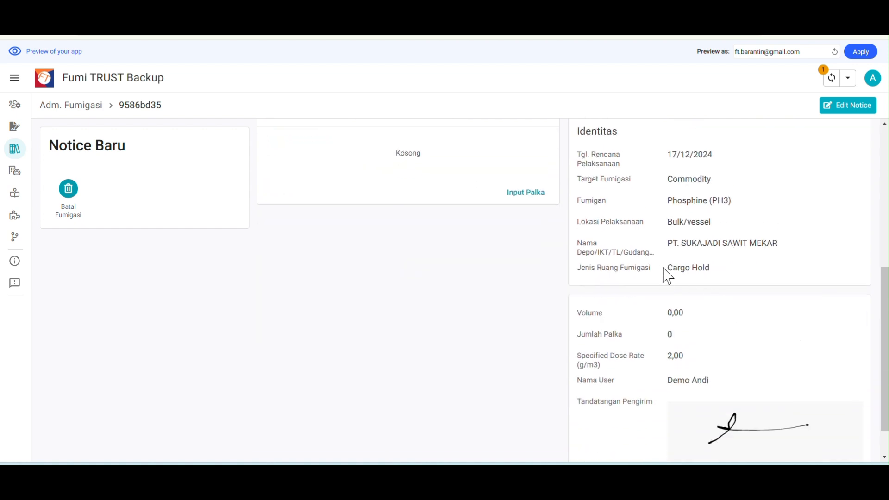
{"action": "left_click_drag", "start_coordinate": [579, 267], "coordinate": [712, 280]}
{"action": "left_click", "coordinate": [446, 294]}
{"action": "scroll", "coordinate": [366, 301], "scroll_direction": "up", "scroll_amount": 4}
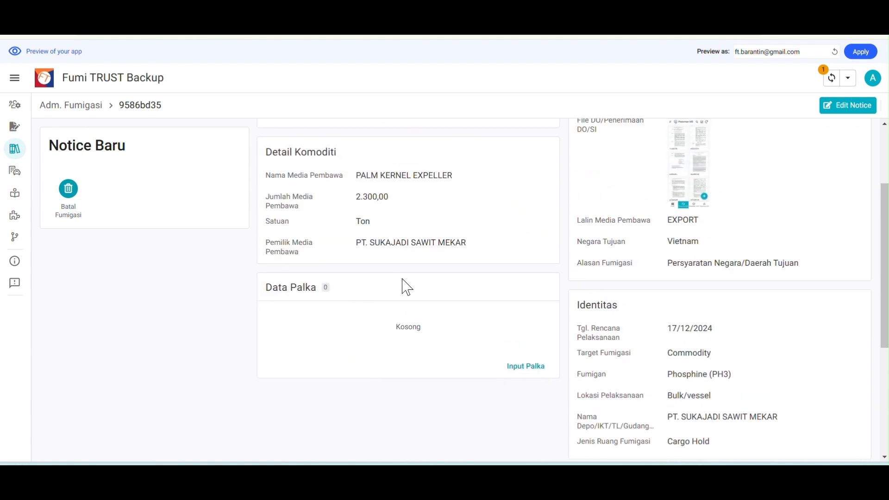
{"action": "left_click", "coordinate": [526, 367]}
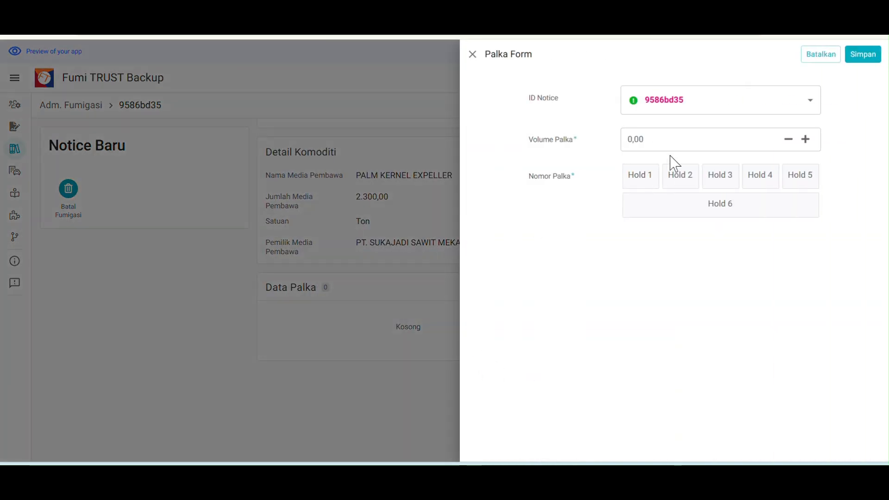
{"action": "left_click", "coordinate": [668, 139]}
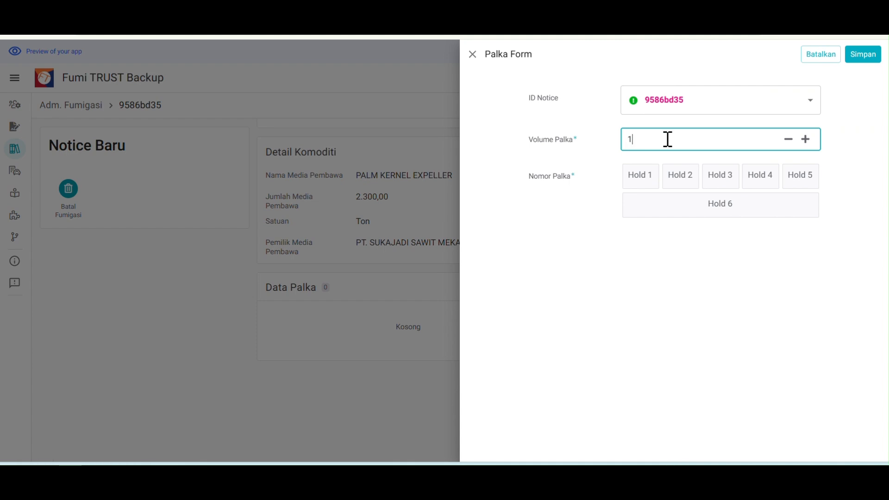
{"action": "left_click", "coordinate": [637, 179]}
{"action": "left_click", "coordinate": [514, 320]}
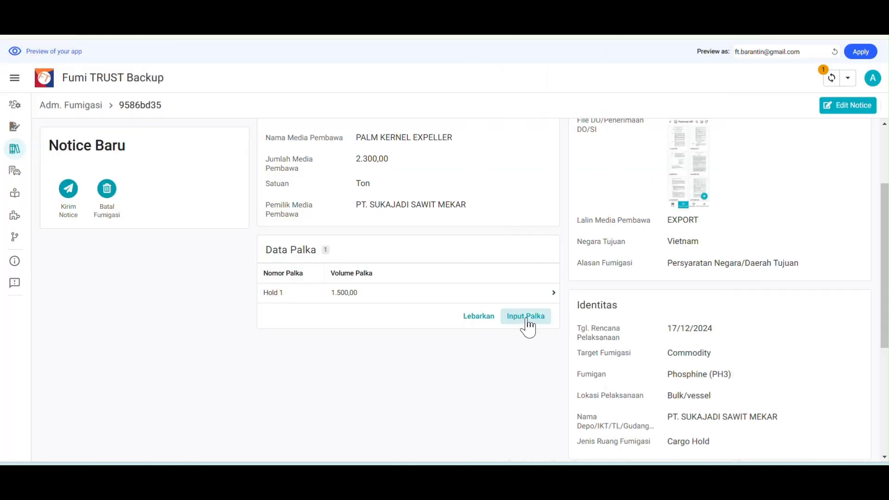
{"action": "left_click", "coordinate": [666, 136]}
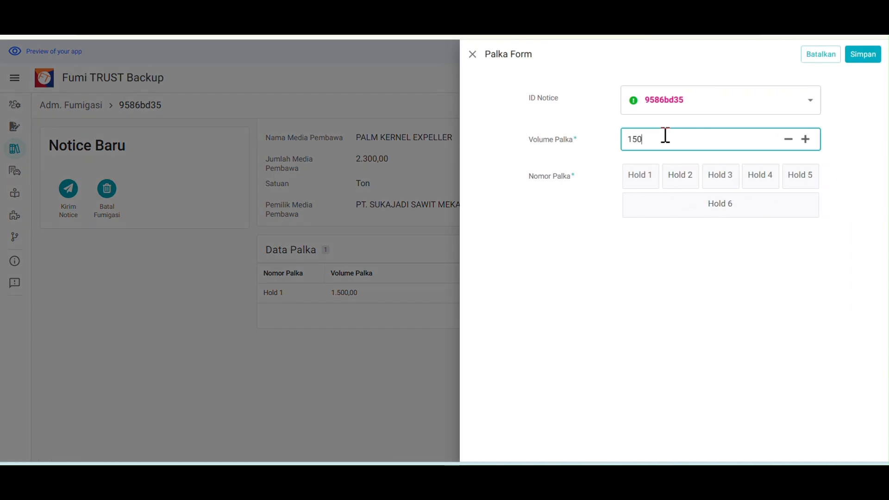
{"action": "left_click", "coordinate": [683, 176]}
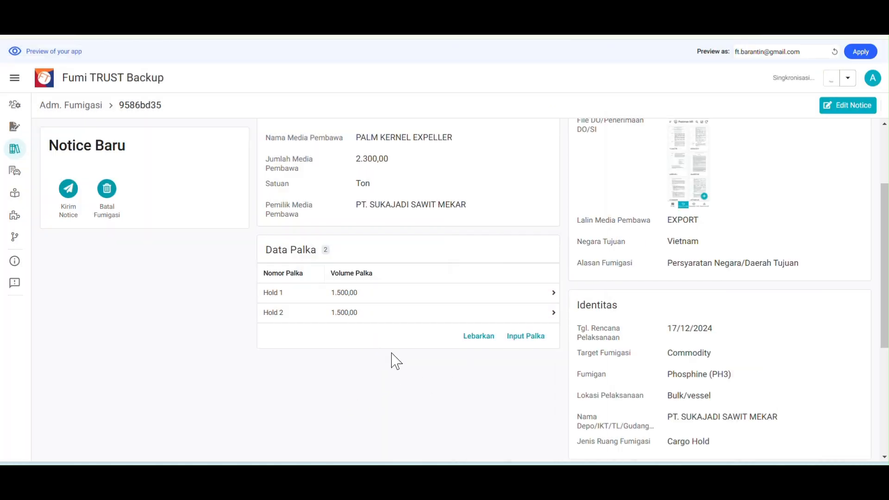
{"action": "scroll", "coordinate": [386, 357], "scroll_direction": "up", "scroll_amount": 3}
{"action": "scroll", "coordinate": [510, 350], "scroll_direction": "down", "scroll_amount": 7}
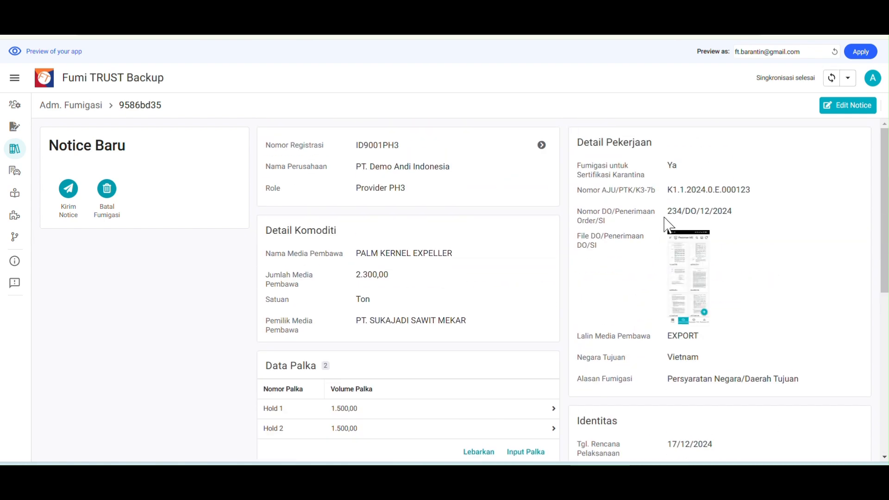
{"action": "left_click", "coordinate": [848, 107]}
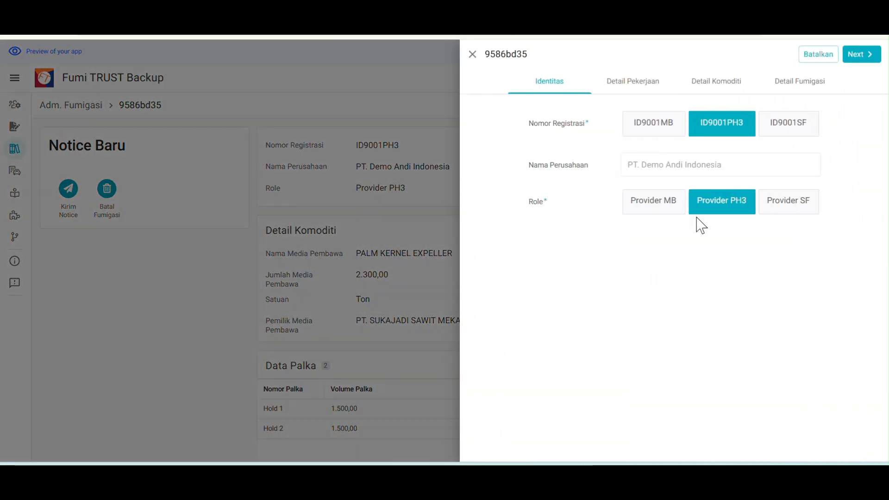
{"action": "left_click", "coordinate": [472, 54]}
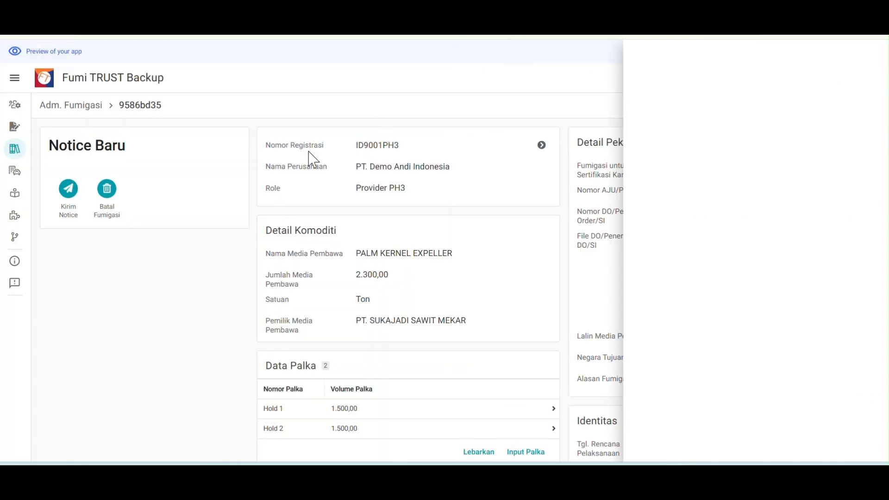
{"action": "left_click", "coordinate": [72, 106]}
{"action": "left_click", "coordinate": [103, 206]}
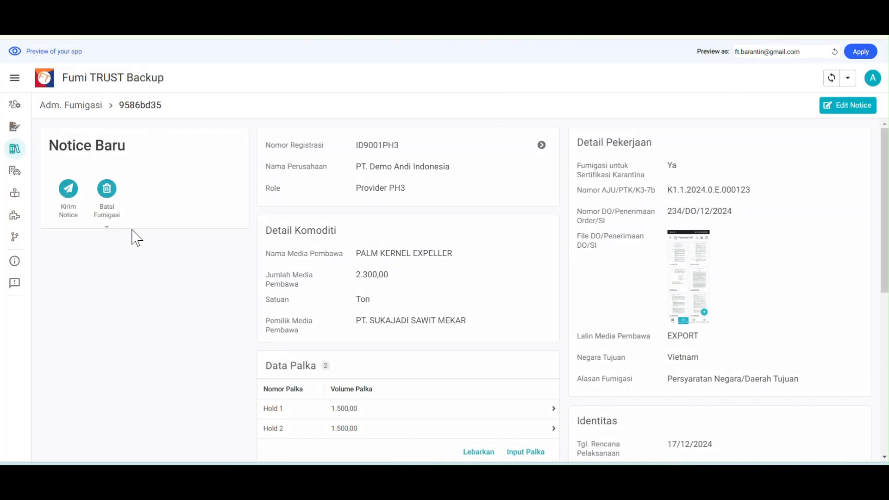
Send notice 9586bd35 to the UPT, confirm it, and go back to Adm. Fumigasi
{"action": "left_click", "coordinate": [70, 191]}
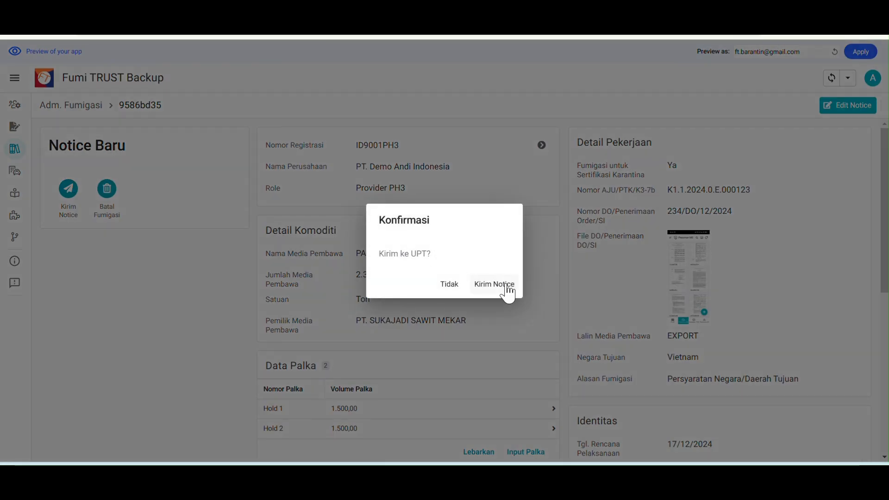
{"action": "left_click", "coordinate": [503, 287]}
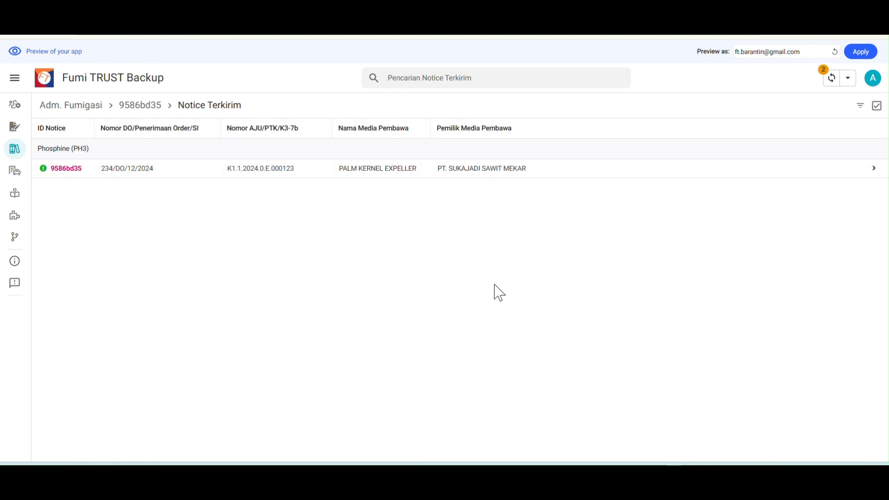
{"action": "left_click", "coordinate": [65, 107]}
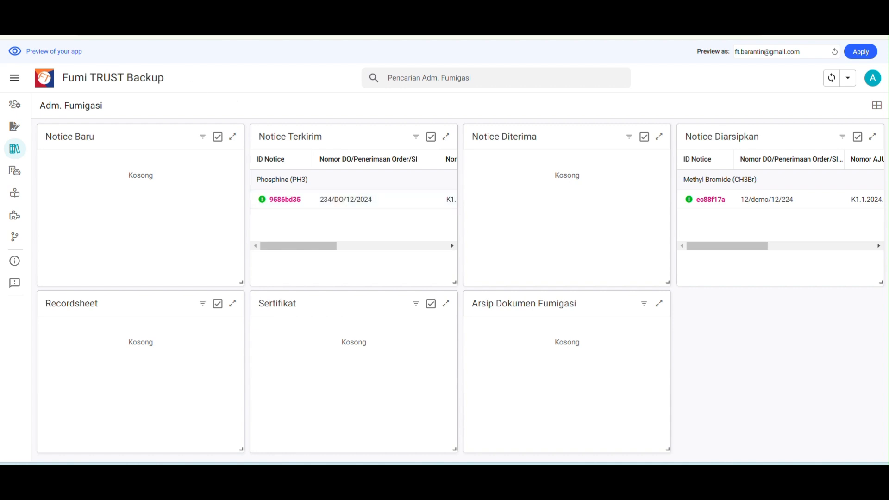
Preview the app as the supervisor account and open incoming notice 9586bd35
{"action": "left_click", "coordinate": [115, 26]}
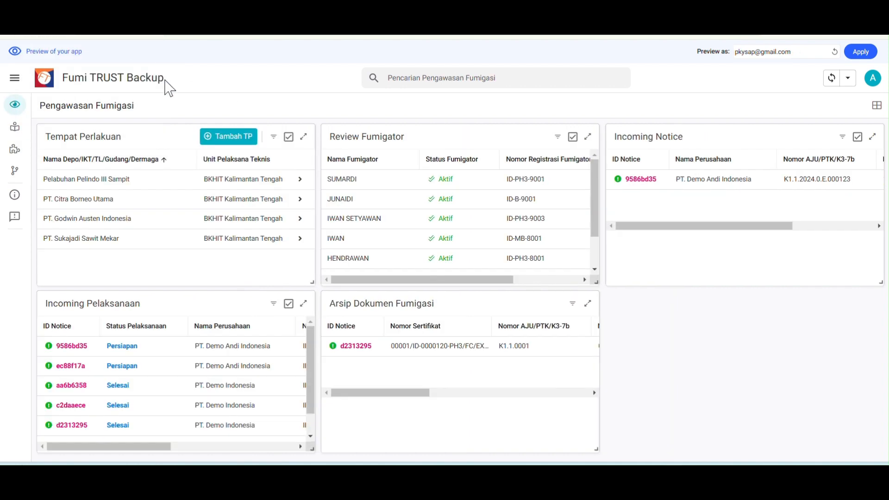
{"action": "left_click", "coordinate": [15, 77]}
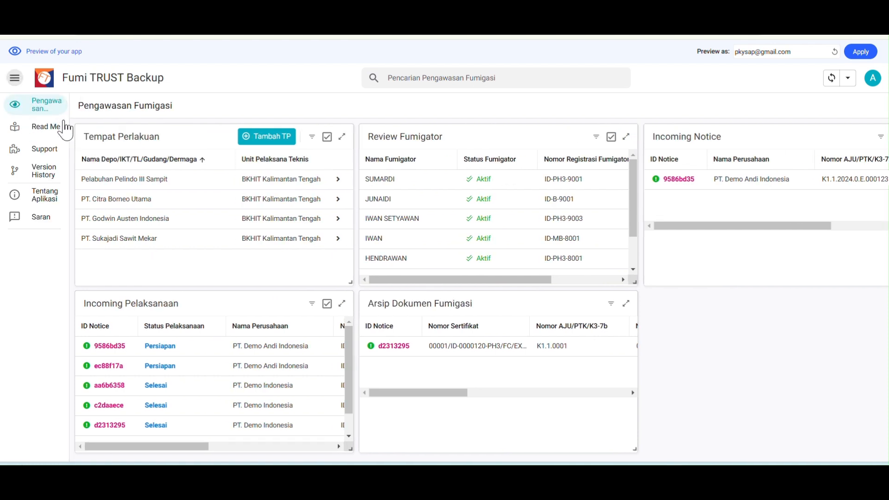
{"action": "left_click", "coordinate": [15, 78]}
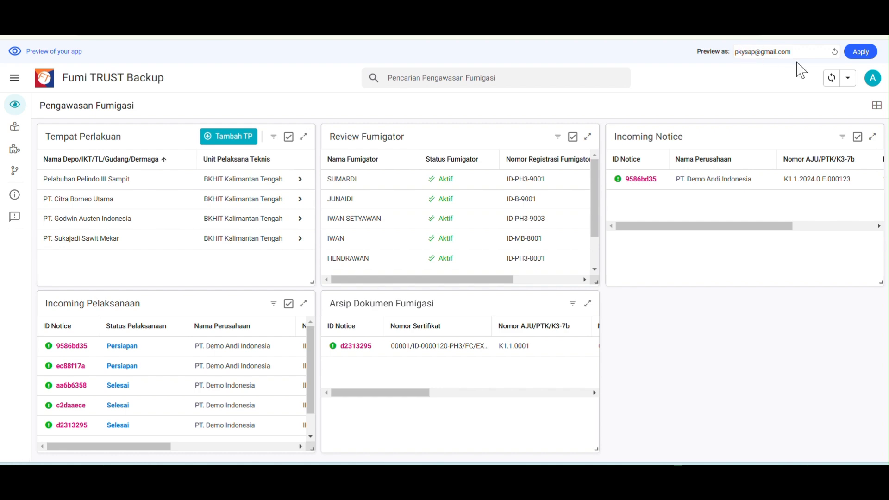
{"action": "left_click", "coordinate": [667, 183]}
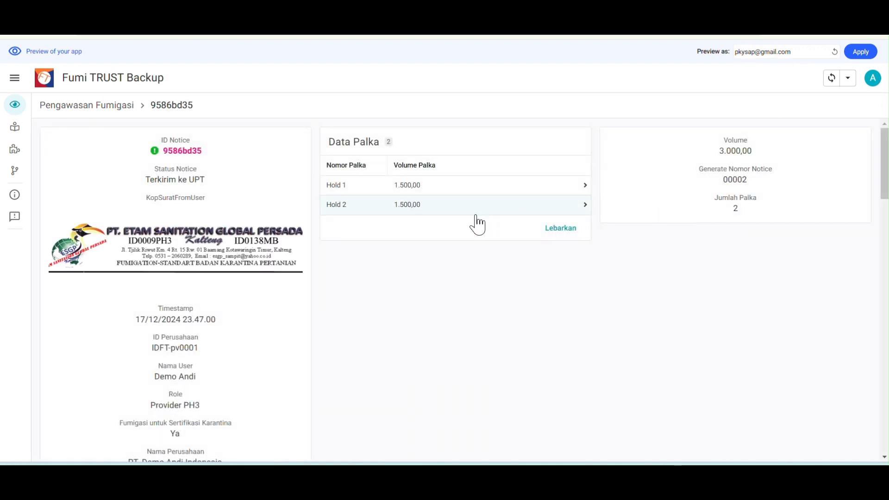
Enter the recipient's full name in the Penerima Notice field
{"action": "scroll", "coordinate": [193, 277], "scroll_direction": "down", "scroll_amount": 10}
{"action": "scroll", "coordinate": [204, 326], "scroll_direction": "down", "scroll_amount": 15}
{"action": "scroll", "coordinate": [199, 333], "scroll_direction": "up", "scroll_amount": 2}
{"action": "scroll", "coordinate": [211, 330], "scroll_direction": "up", "scroll_amount": 1}
{"action": "scroll", "coordinate": [224, 333], "scroll_direction": "down", "scroll_amount": 3}
{"action": "left_click", "coordinate": [205, 267]}
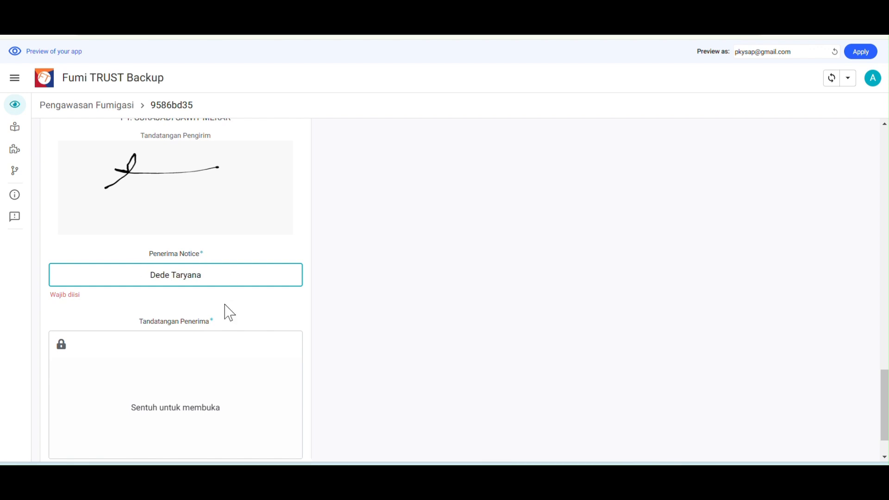
Draw the recipient's signature in Tandatangan Penerima and confirm it with Selesai
{"action": "scroll", "coordinate": [218, 377], "scroll_direction": "down", "scroll_amount": 1}
{"action": "left_click", "coordinate": [218, 377]}
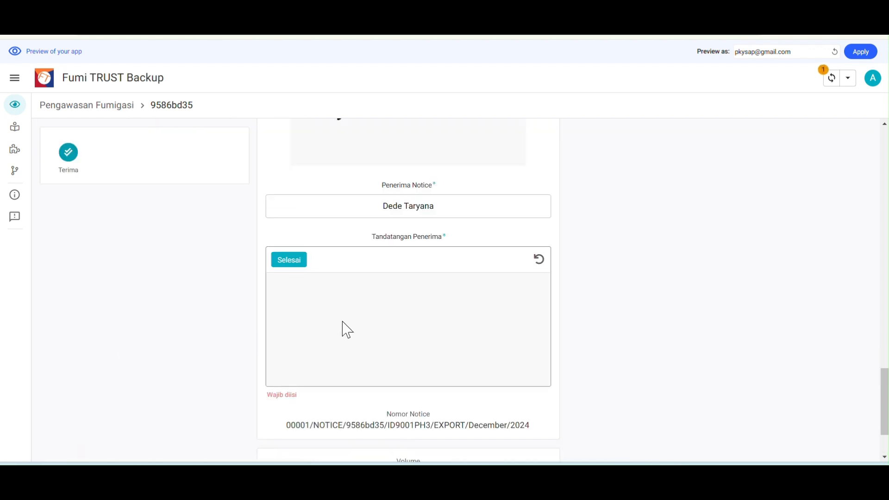
{"action": "left_click_drag", "start_coordinate": [328, 324], "coordinate": [447, 316]}
{"action": "mouse_move", "coordinate": [397, 295]}
{"action": "left_mouse_down"}
{"action": "mouse_move", "coordinate": [399, 318]}
{"action": "mouse_move", "coordinate": [464, 308]}
{"action": "left_mouse_up"}
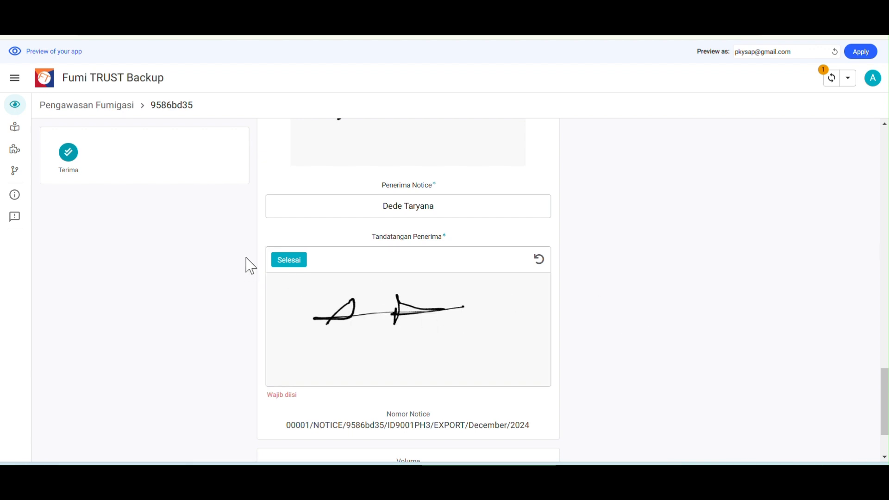
{"action": "left_click", "coordinate": [288, 260]}
{"action": "scroll", "coordinate": [646, 282], "scroll_direction": "up", "scroll_amount": 15}
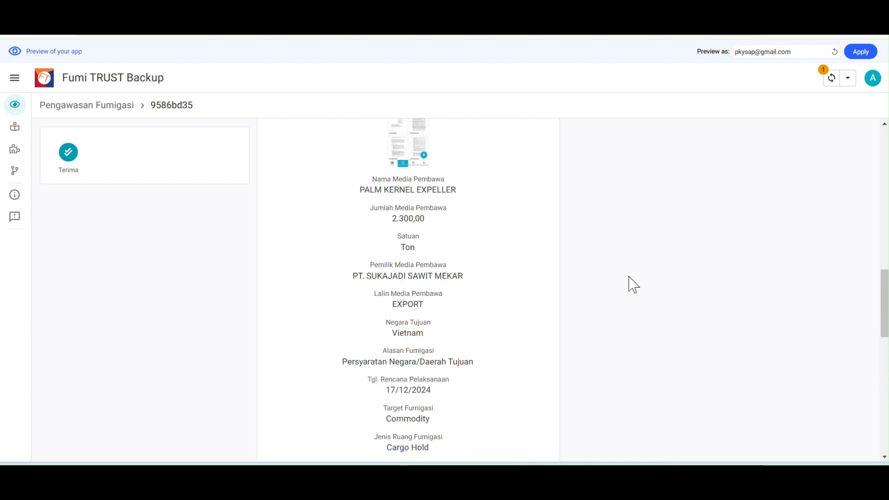
{"action": "scroll", "coordinate": [632, 283], "scroll_direction": "up", "scroll_amount": 5}
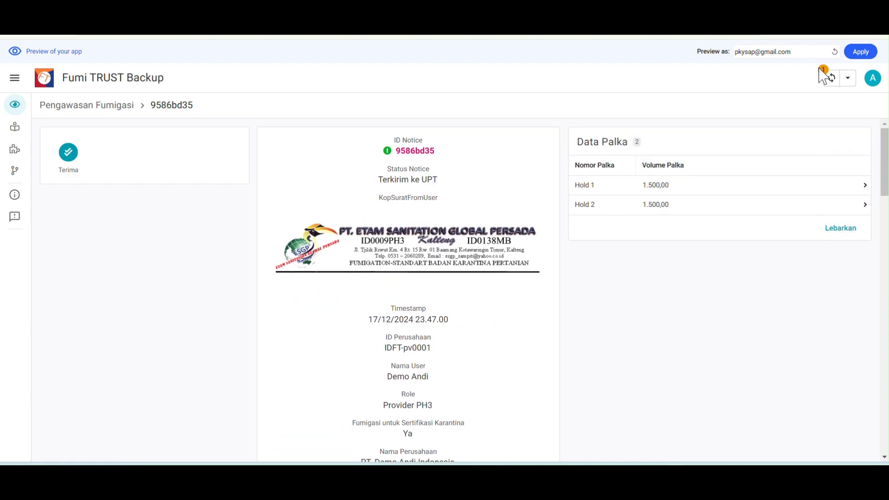
Accept notice 9586bd35 as received, then open it from the received notices
{"action": "left_click", "coordinate": [68, 153]}
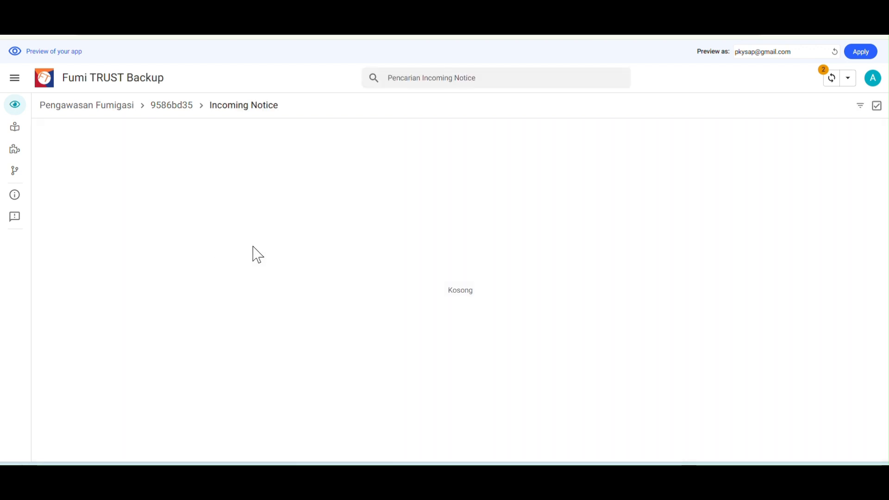
{"action": "left_click", "coordinate": [95, 108]}
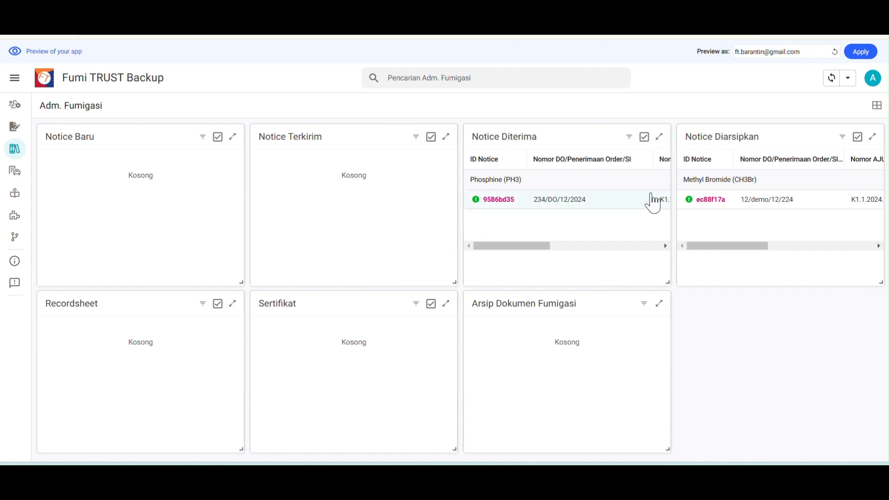
{"action": "left_click", "coordinate": [565, 214]}
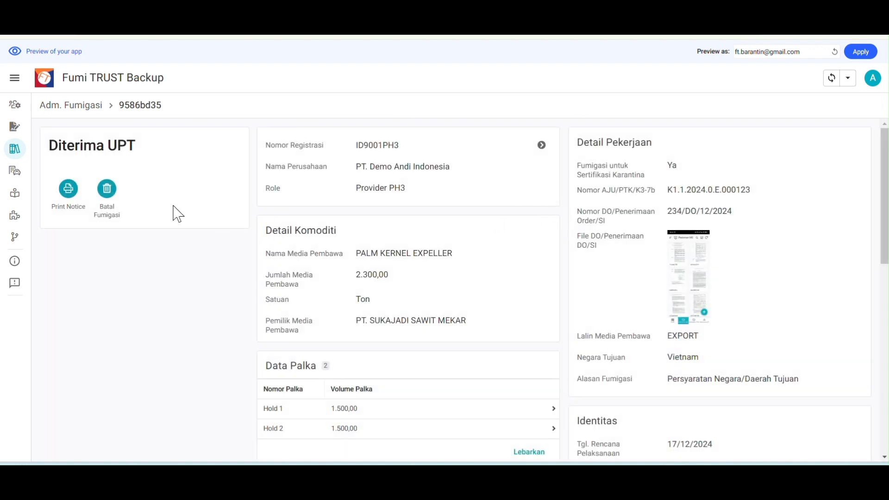
{"action": "left_click", "coordinate": [84, 108]}
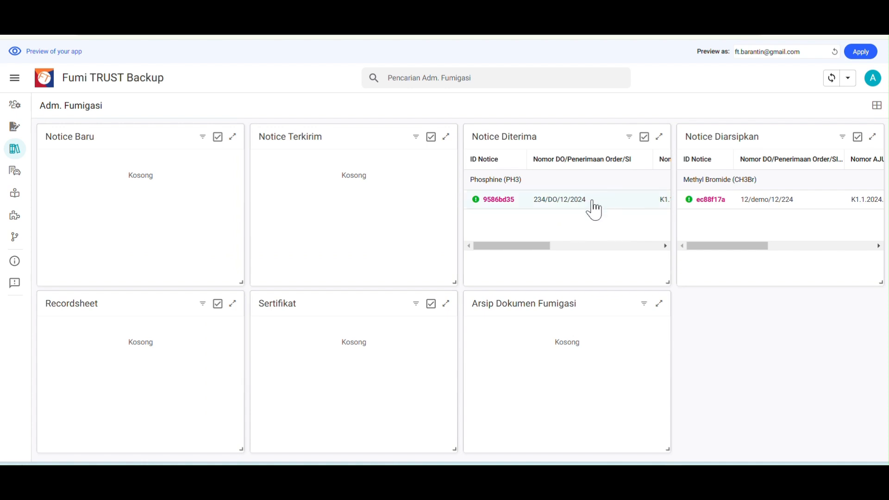
Open notice 9586bd35 from the full Notice Diterima list and view its full details
{"action": "left_click", "coordinate": [660, 137]}
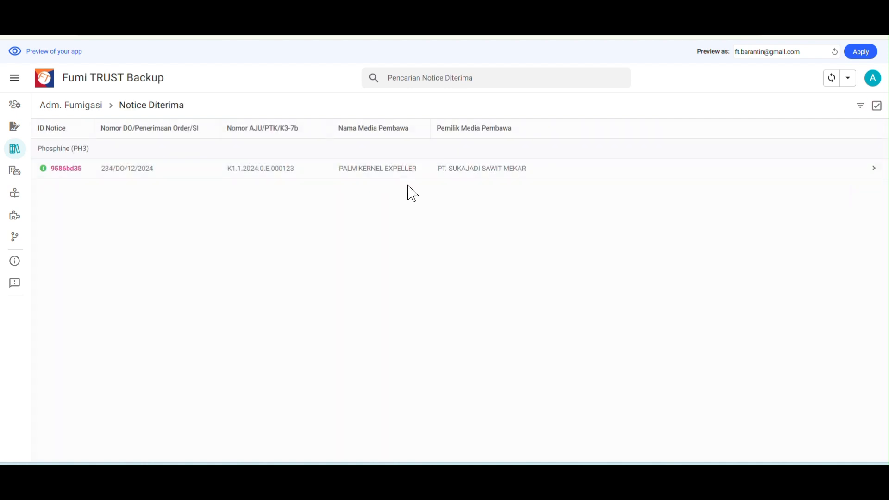
{"action": "left_click", "coordinate": [228, 176]}
{"action": "scroll", "coordinate": [743, 317], "scroll_direction": "down", "scroll_amount": 5}
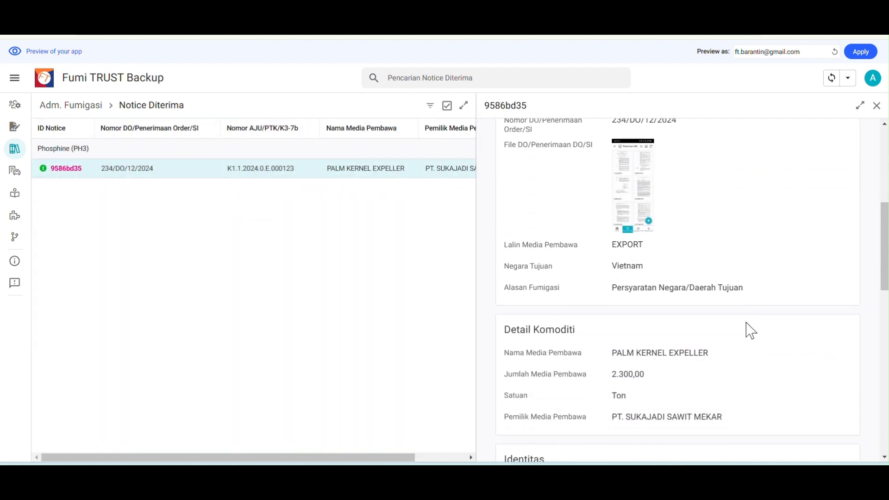
{"action": "scroll", "coordinate": [745, 320], "scroll_direction": "down", "scroll_amount": 4}
{"action": "scroll", "coordinate": [746, 322], "scroll_direction": "up", "scroll_amount": 8}
{"action": "scroll", "coordinate": [741, 327], "scroll_direction": "up", "scroll_amount": 2}
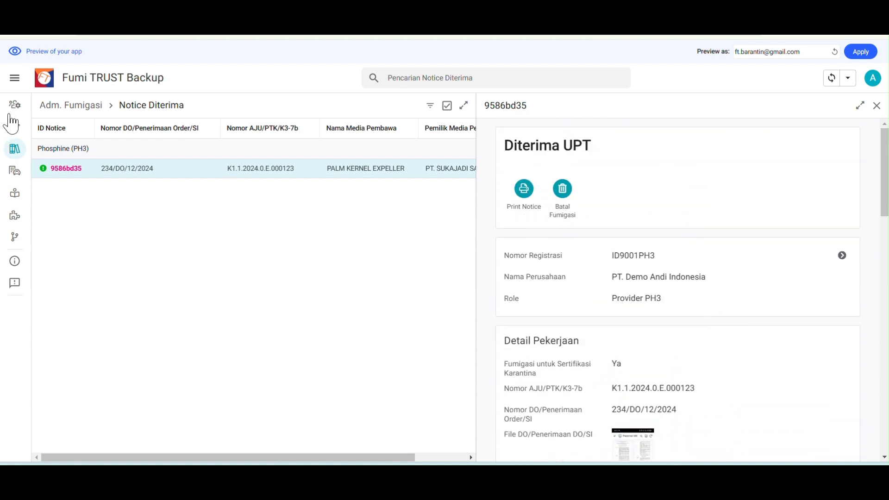
{"action": "left_click", "coordinate": [77, 107]}
{"action": "left_click", "coordinate": [512, 205]}
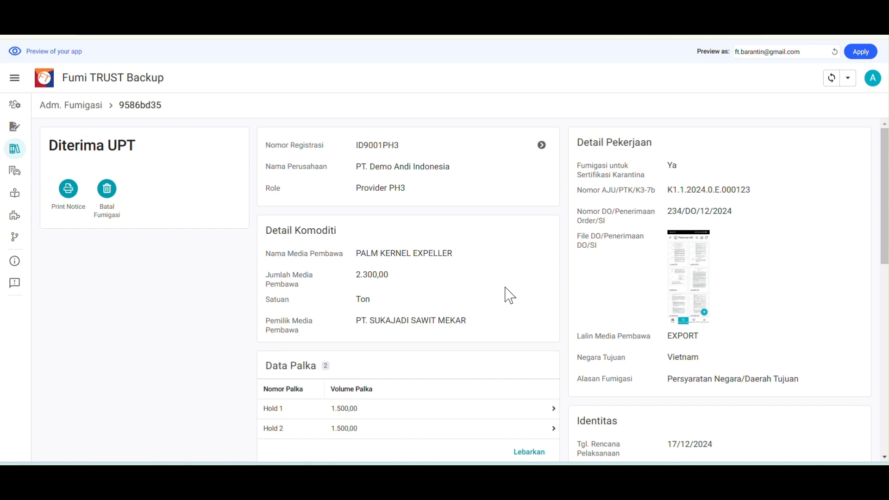
Review notice 9586bd35's Hold 1 and Hold 2 (1.500,00 each), then return to Adm. Fumigasi
{"action": "scroll", "coordinate": [491, 297], "scroll_direction": "down", "scroll_amount": 3}
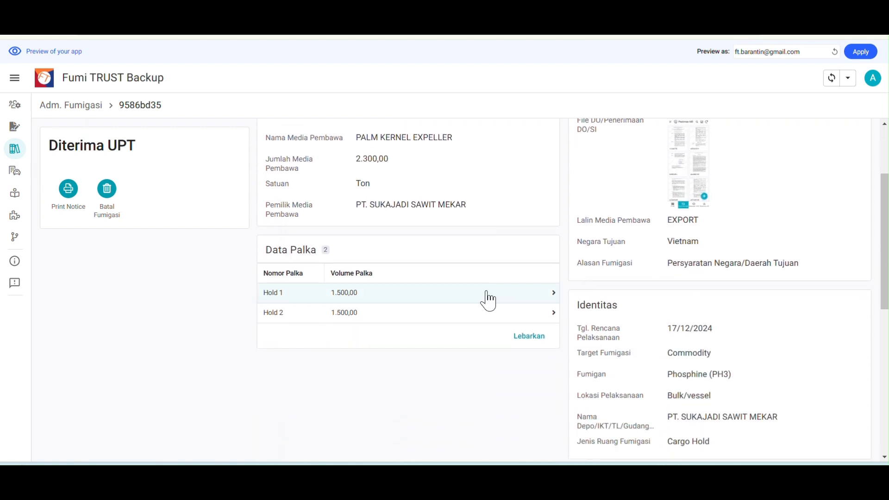
{"action": "scroll", "coordinate": [423, 315], "scroll_direction": "up", "scroll_amount": 1}
{"action": "scroll", "coordinate": [423, 331], "scroll_direction": "up", "scroll_amount": 2}
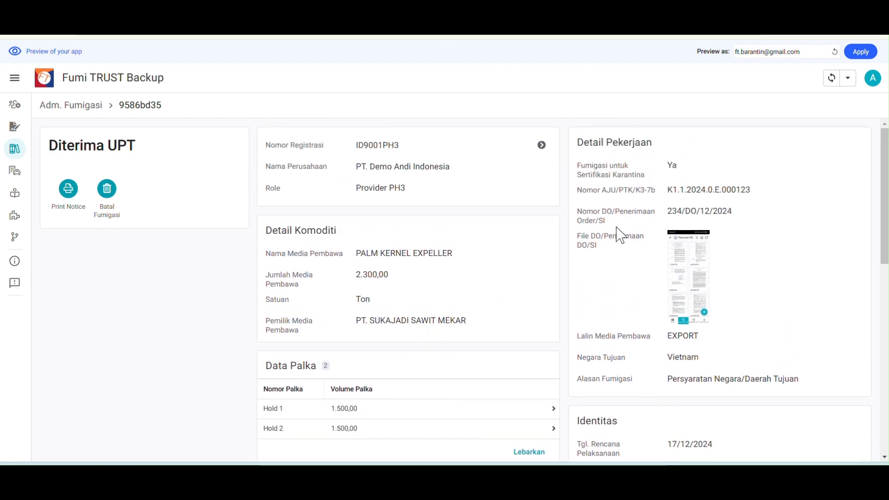
{"action": "scroll", "coordinate": [752, 274], "scroll_direction": "down", "scroll_amount": 4}
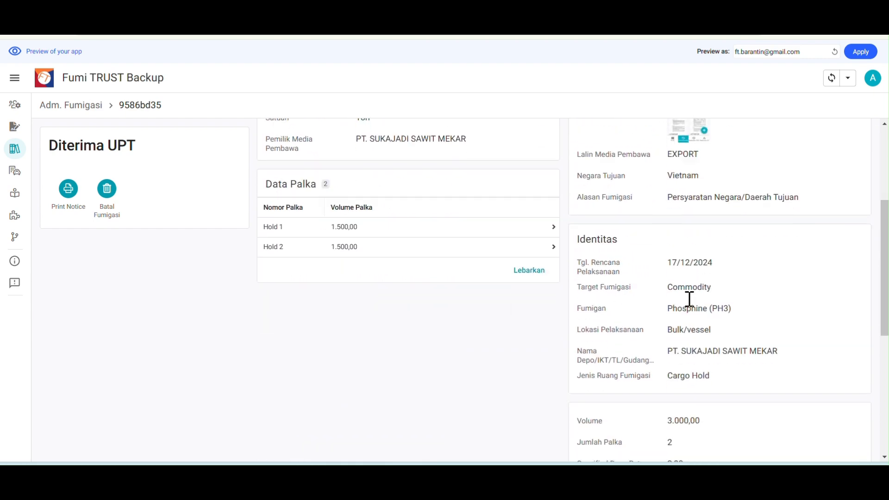
{"action": "scroll", "coordinate": [688, 296], "scroll_direction": "down", "scroll_amount": 7}
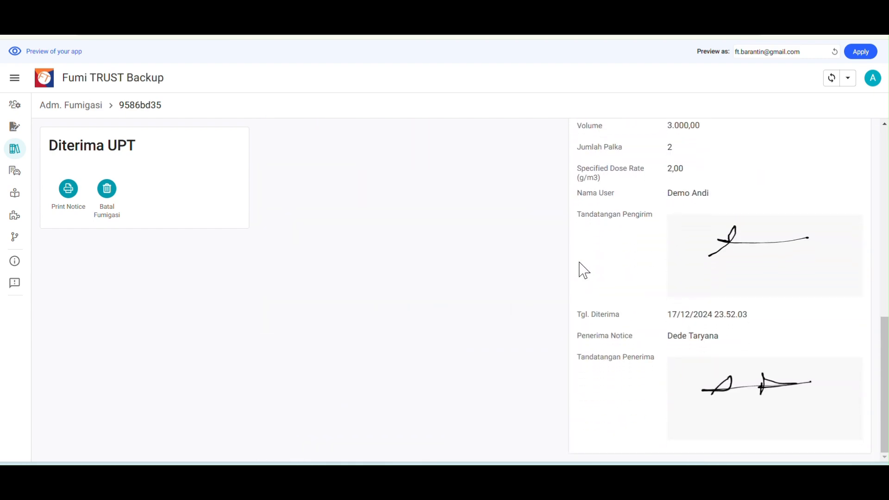
{"action": "scroll", "coordinate": [625, 260], "scroll_direction": "up", "scroll_amount": 7}
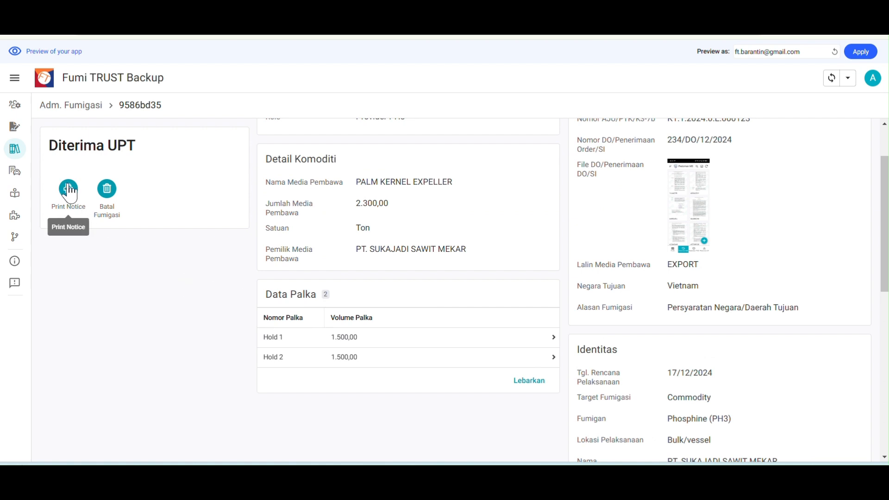
{"action": "left_click", "coordinate": [83, 107]}
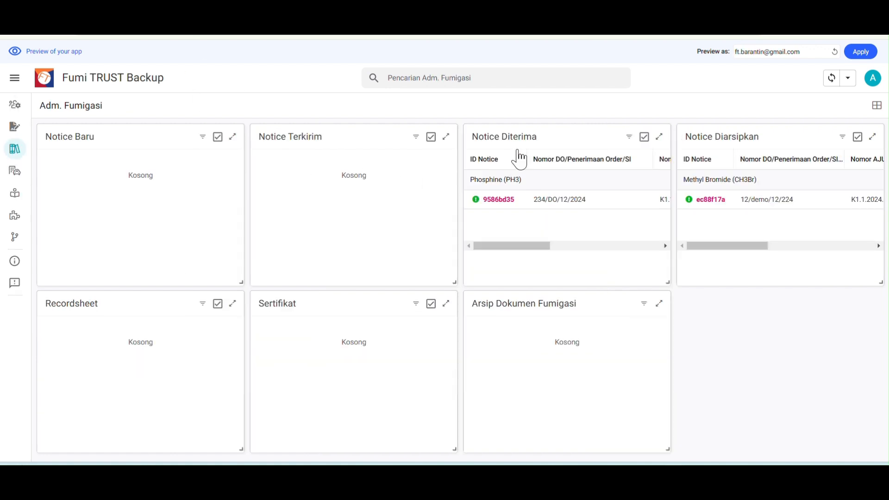
Print notice 9586bd35 from its detail view and confirm
{"action": "left_click", "coordinate": [569, 204]}
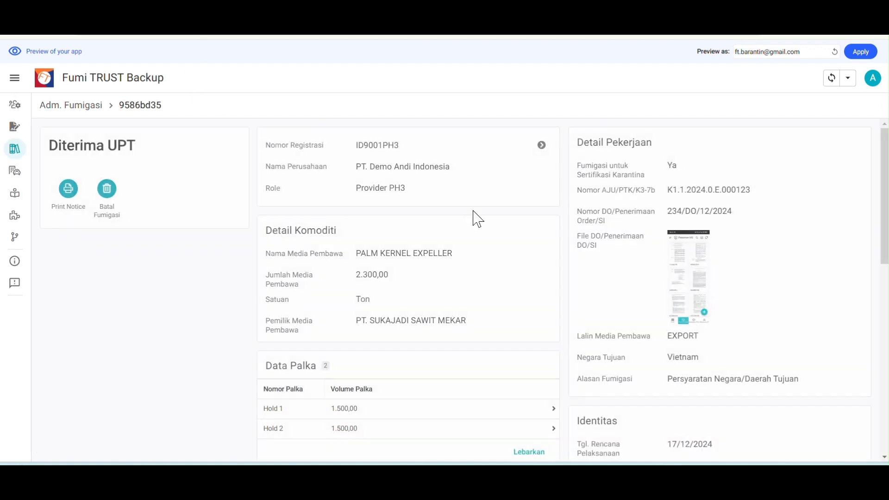
{"action": "left_click", "coordinate": [68, 189]}
{"action": "left_click", "coordinate": [498, 286]}
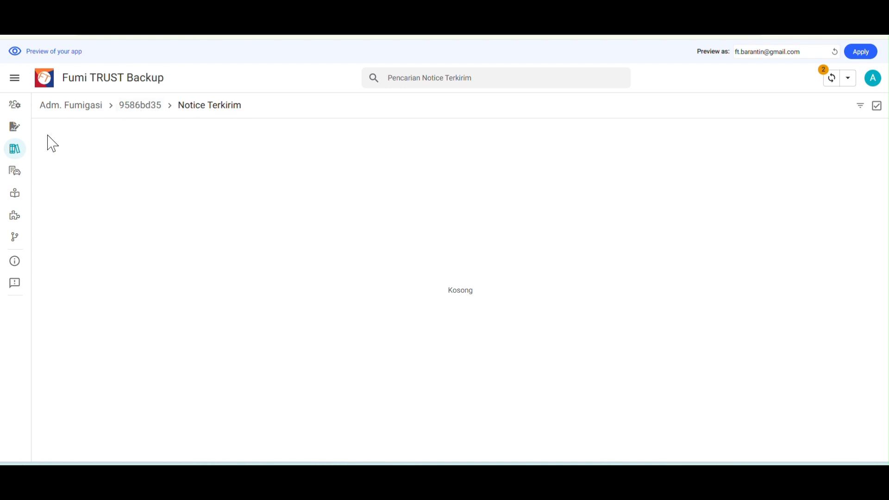
Open archived notice 9586bd35 under Notice Diarsipkan and its PDF file
{"action": "left_click", "coordinate": [72, 106]}
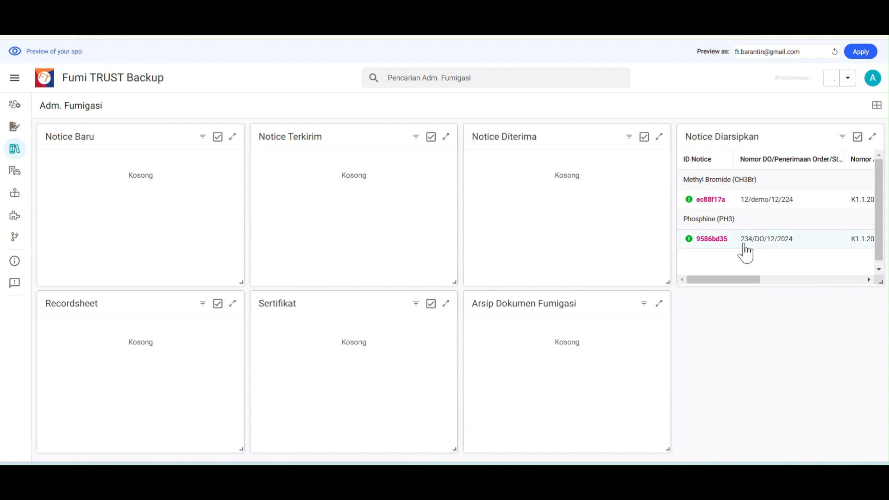
{"action": "left_click", "coordinate": [796, 240]}
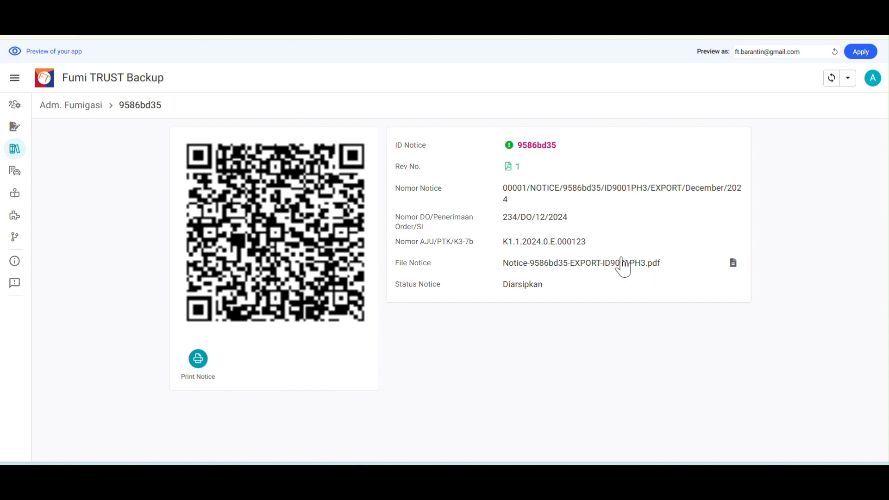
{"action": "left_click", "coordinate": [604, 270]}
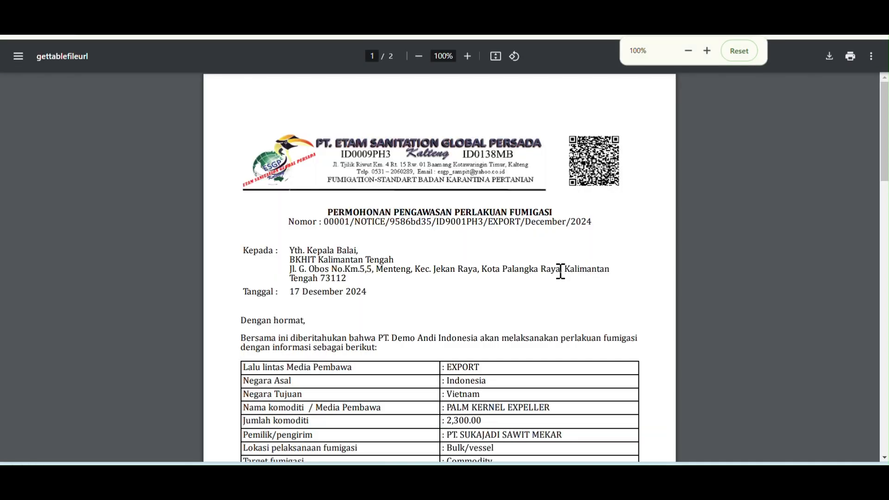
Read page 1 of the notice PDF, checking Hold 1, Hold 2 and both signatures
{"action": "scroll", "coordinate": [479, 265], "scroll_direction": "down", "scroll_amount": 1}
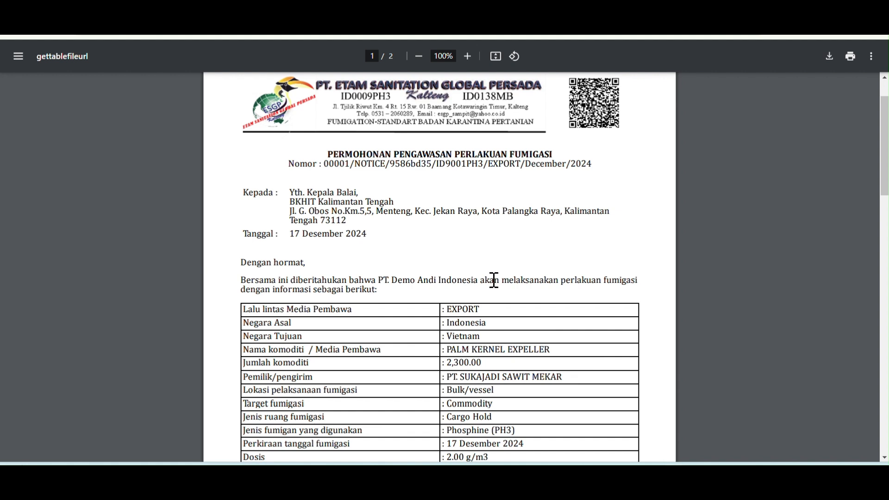
{"action": "scroll", "coordinate": [495, 281], "scroll_direction": "down", "scroll_amount": 2}
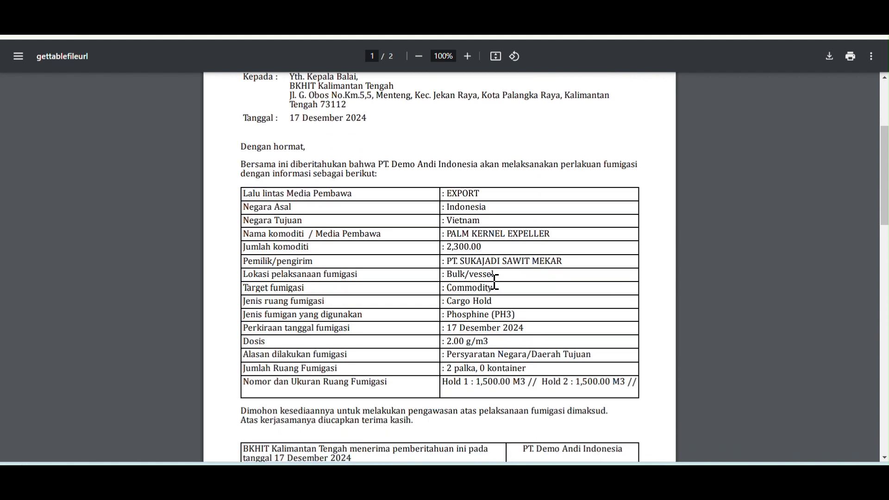
{"action": "scroll", "coordinate": [495, 281], "scroll_direction": "up", "scroll_amount": 3}
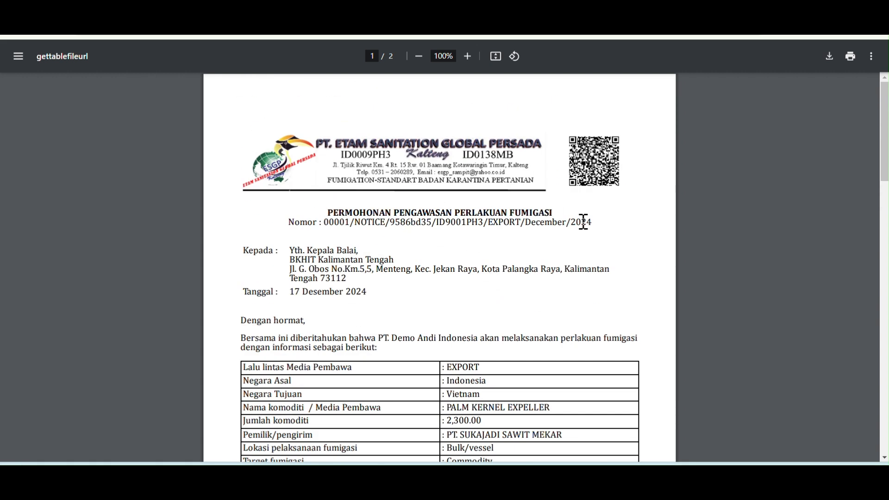
{"action": "scroll", "coordinate": [554, 268], "scroll_direction": "down", "scroll_amount": 7}
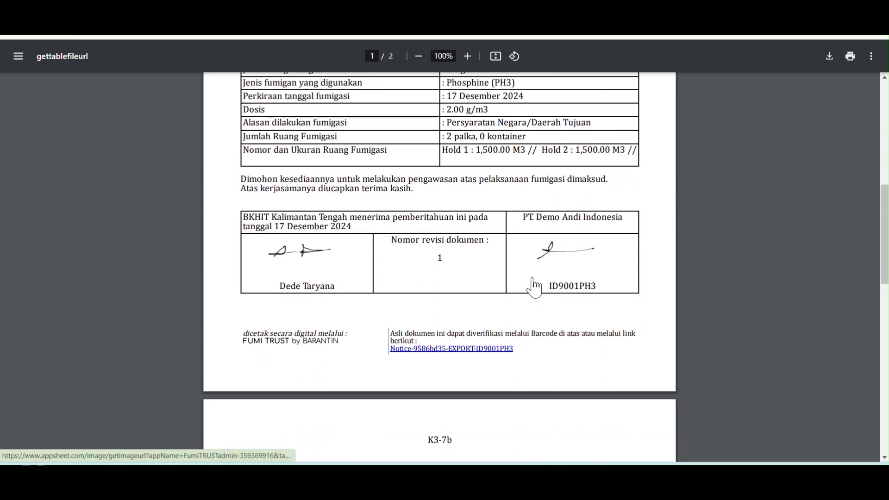
{"action": "scroll", "coordinate": [430, 238], "scroll_direction": "up", "scroll_amount": 2}
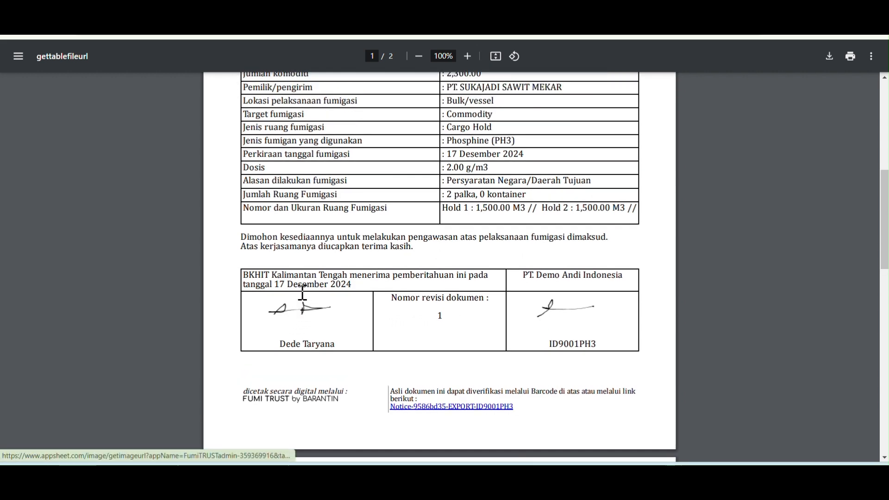
{"action": "scroll", "coordinate": [303, 293], "scroll_direction": "up", "scroll_amount": 3}
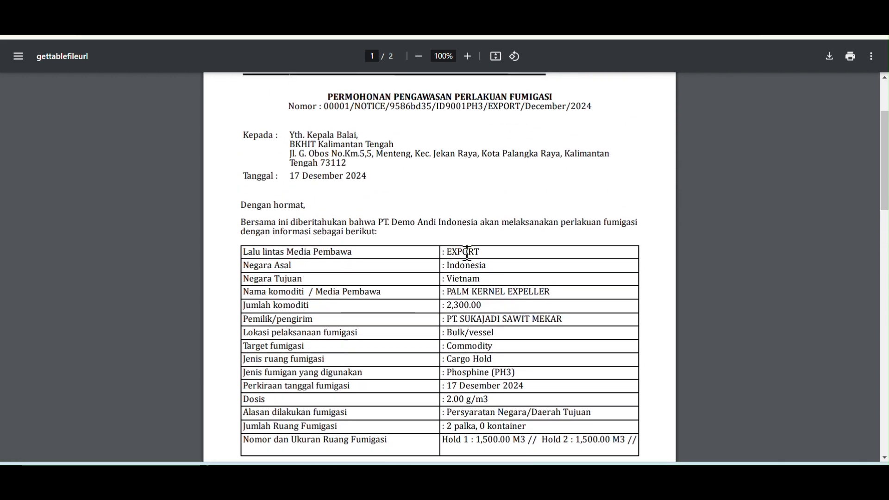
{"action": "scroll", "coordinate": [478, 280], "scroll_direction": "down", "scroll_amount": 1}
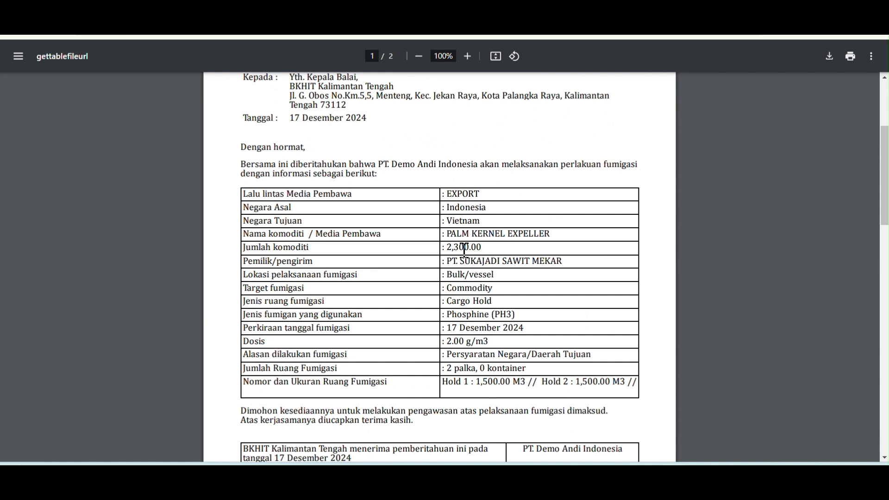
{"action": "scroll", "coordinate": [484, 313], "scroll_direction": "down", "scroll_amount": 2}
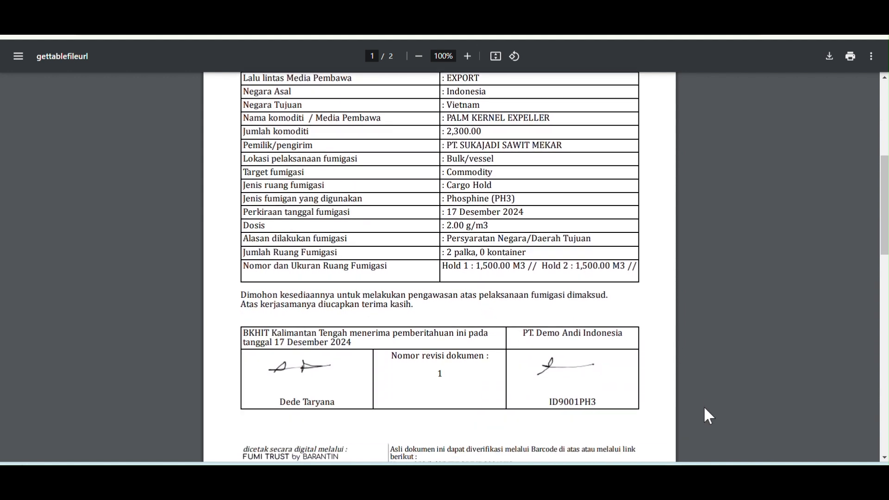
{"action": "scroll", "coordinate": [556, 364], "scroll_direction": "down", "scroll_amount": 1}
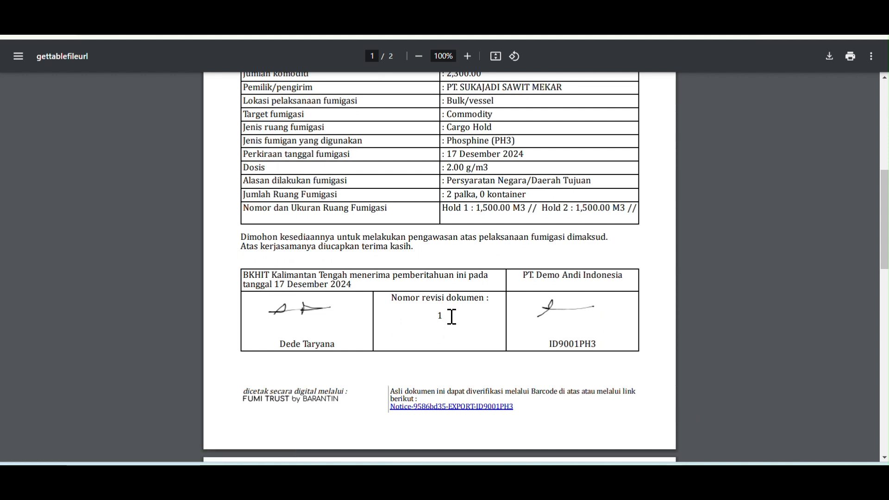
{"action": "scroll", "coordinate": [468, 324], "scroll_direction": "up", "scroll_amount": 3}
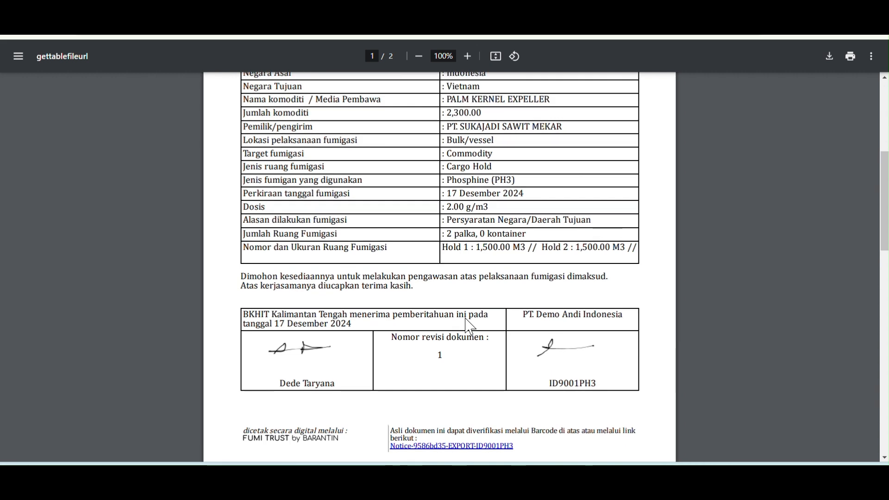
{"action": "scroll", "coordinate": [429, 386], "scroll_direction": "down", "scroll_amount": 1}
{"action": "scroll", "coordinate": [432, 386], "scroll_direction": "down", "scroll_amount": 3}
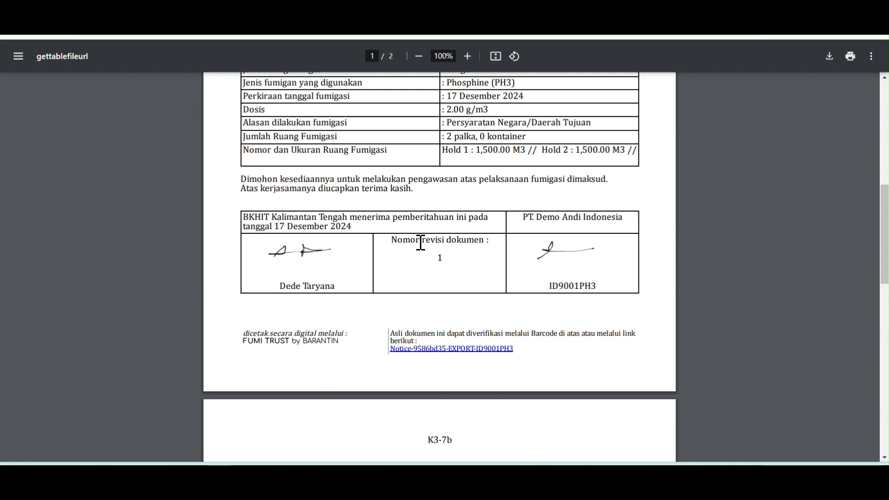
View page 2 of the notice PDF with the attached DO/Penerimaan DO/SI image
{"action": "scroll", "coordinate": [514, 303], "scroll_direction": "down", "scroll_amount": 12}
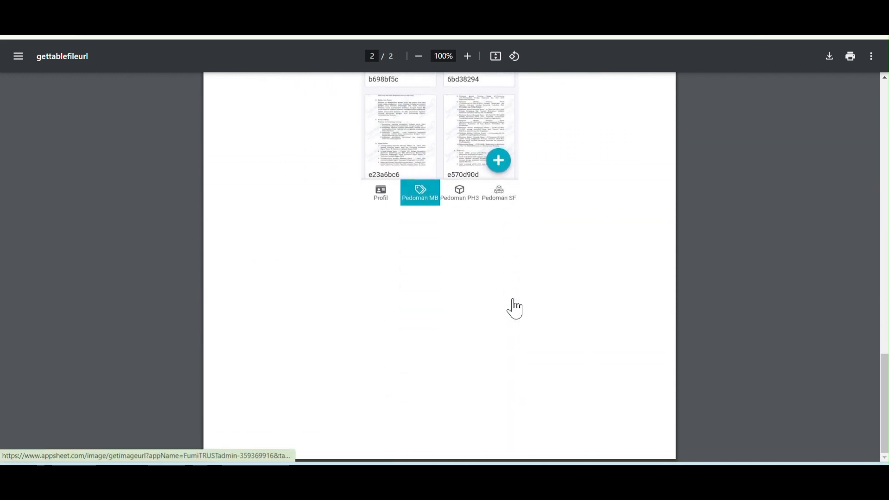
{"action": "scroll", "coordinate": [514, 308], "scroll_direction": "up", "scroll_amount": 12}
{"action": "scroll", "coordinate": [514, 308], "scroll_direction": "up", "scroll_amount": 7}
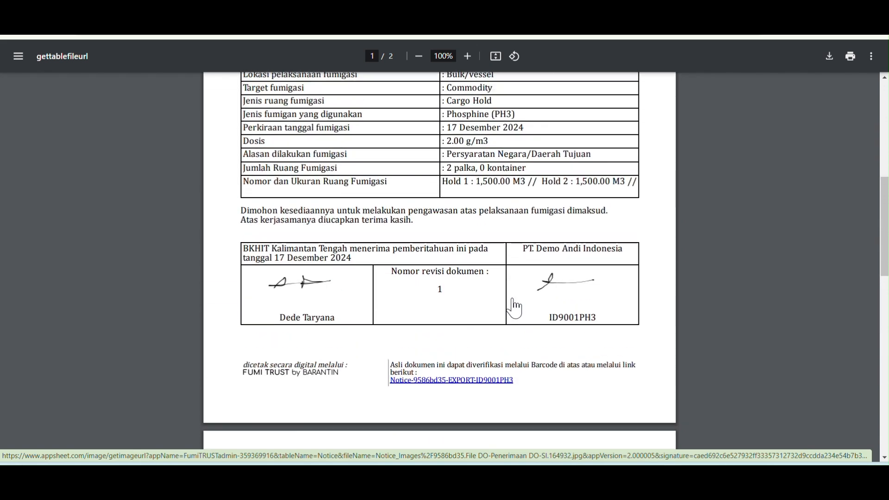
{"action": "scroll", "coordinate": [514, 292], "scroll_direction": "up", "scroll_amount": 2}
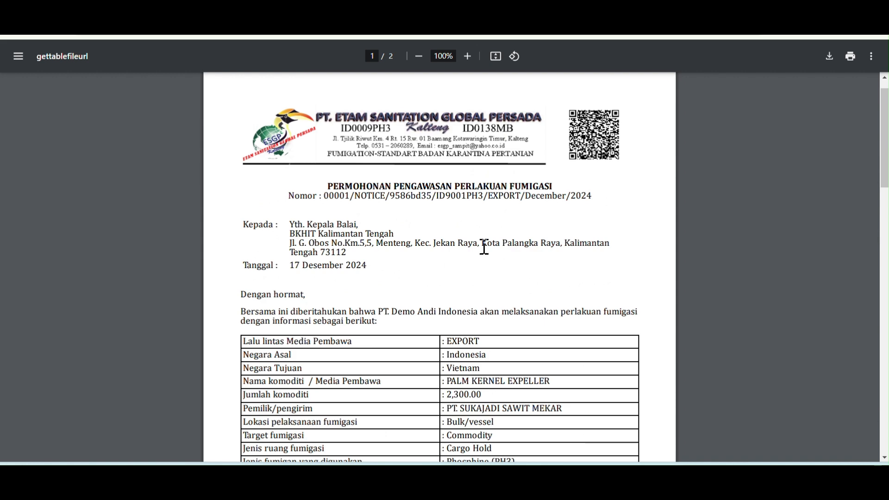
{"action": "scroll", "coordinate": [480, 249], "scroll_direction": "down", "scroll_amount": 9}
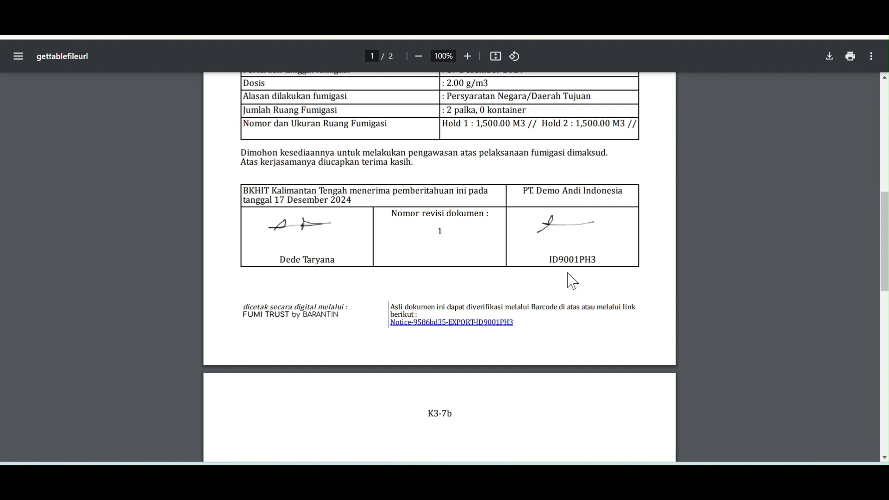
{"action": "scroll", "coordinate": [569, 279], "scroll_direction": "up", "scroll_amount": 10}
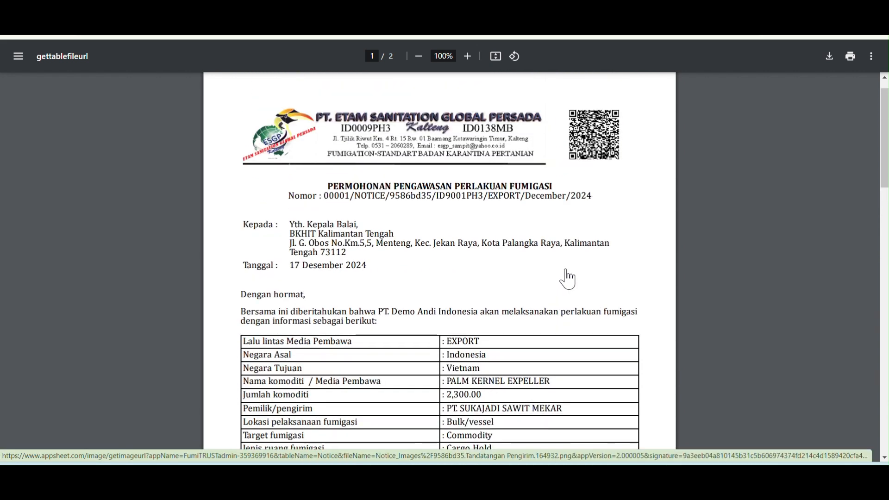
{"action": "scroll", "coordinate": [569, 279], "scroll_direction": "down", "scroll_amount": 14}
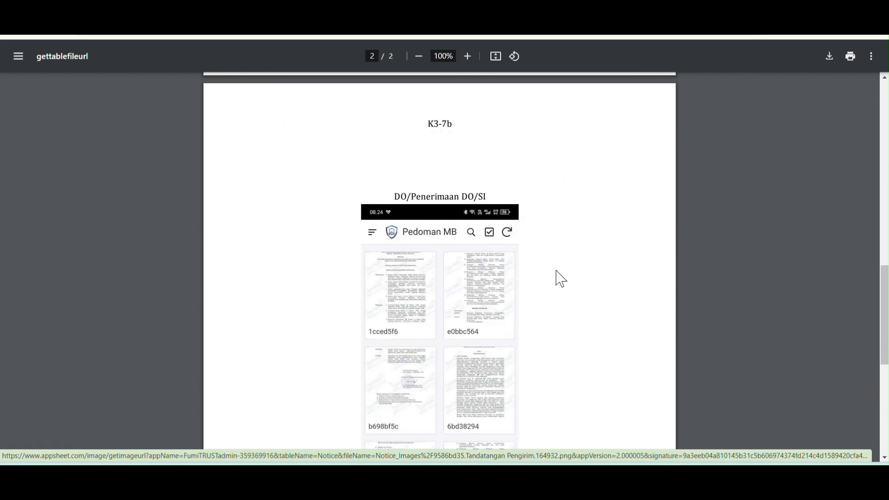